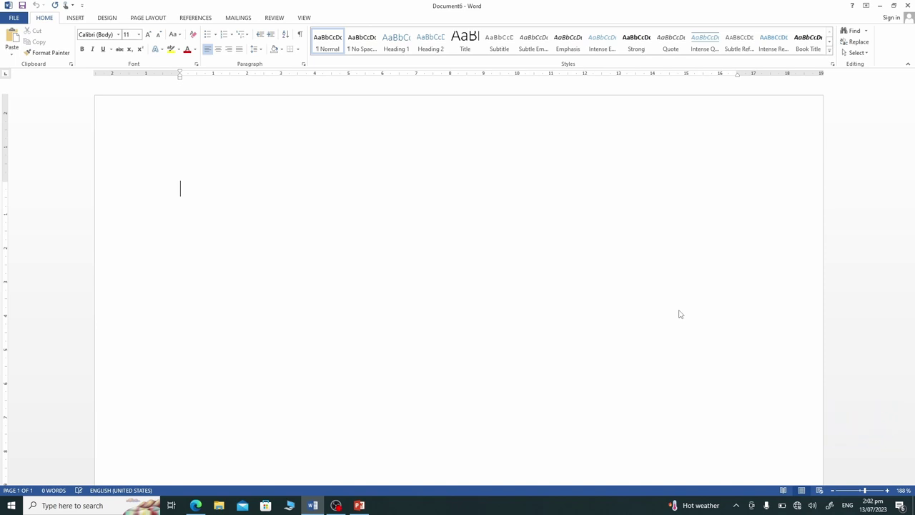
- Start a Letters mail merge and begin typing a new recipient list
click(238, 18)
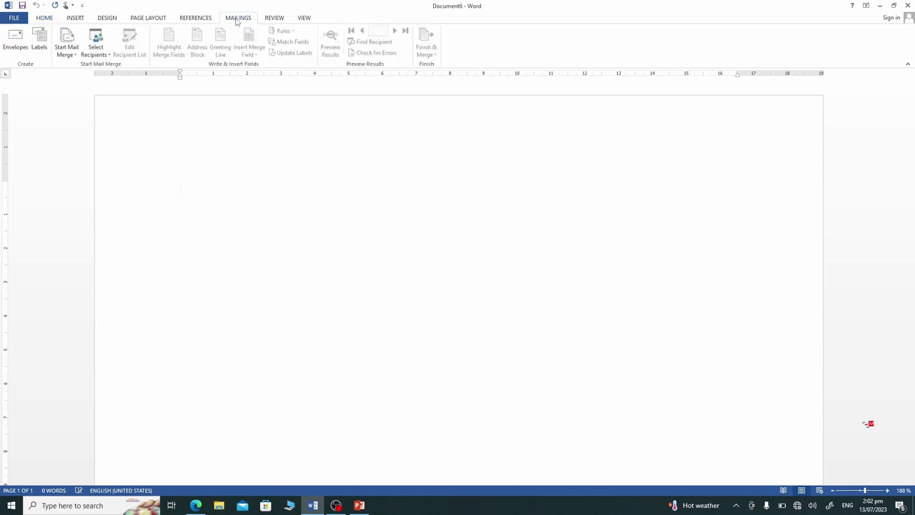
click(76, 58)
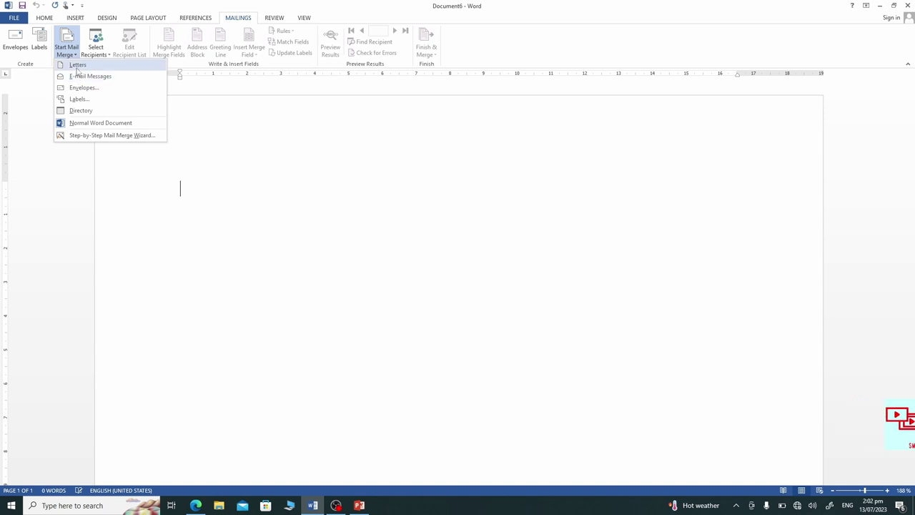
click(78, 66)
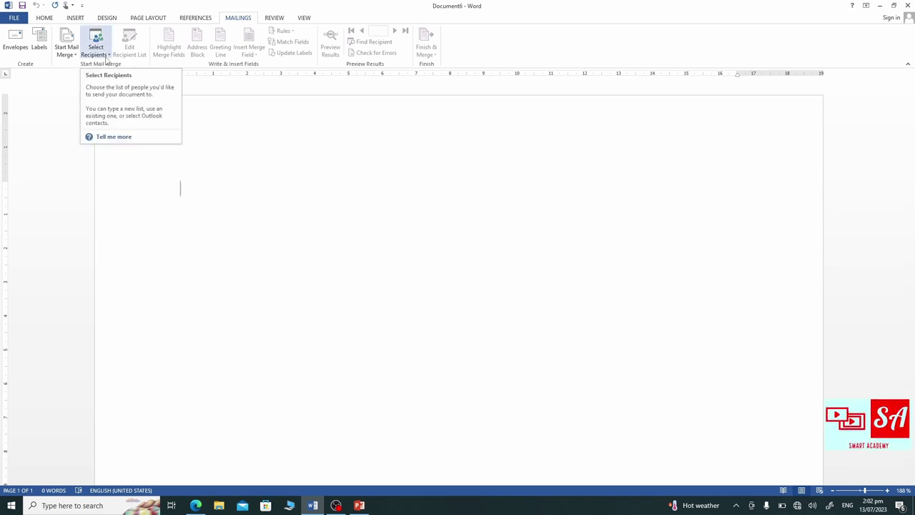
click(106, 56)
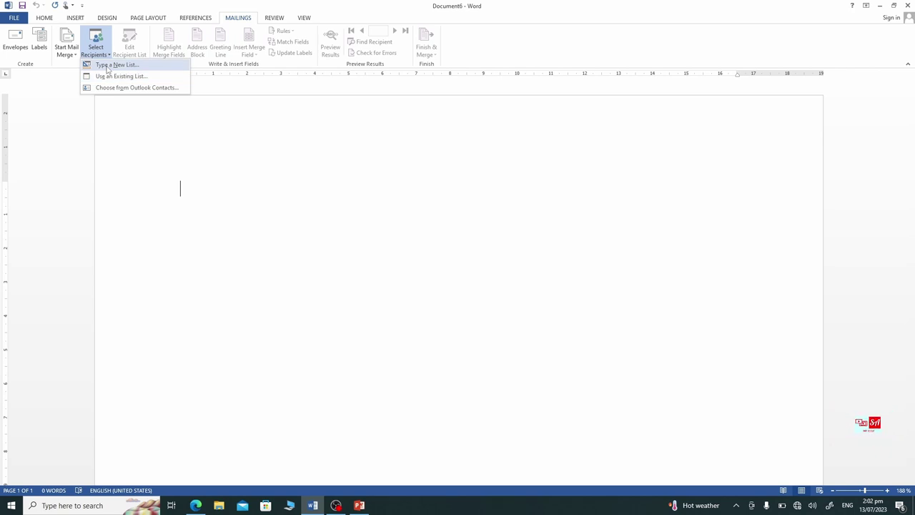
click(108, 68)
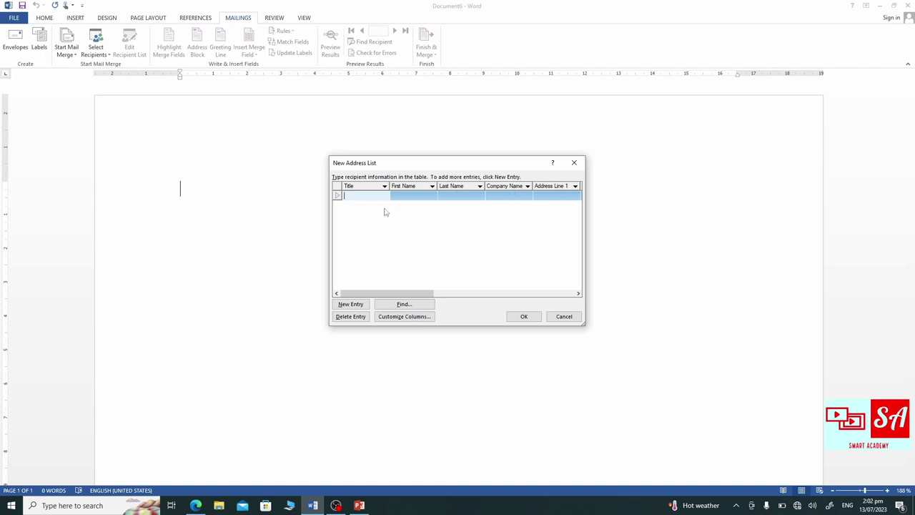
- In Customize Columns, delete the Title, Company Name and Address Line 2 fields
click(421, 318)
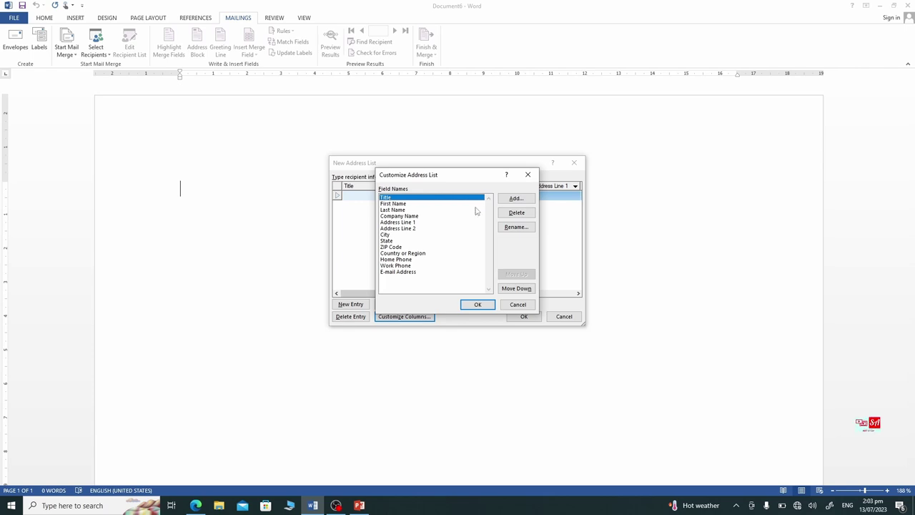
click(517, 212)
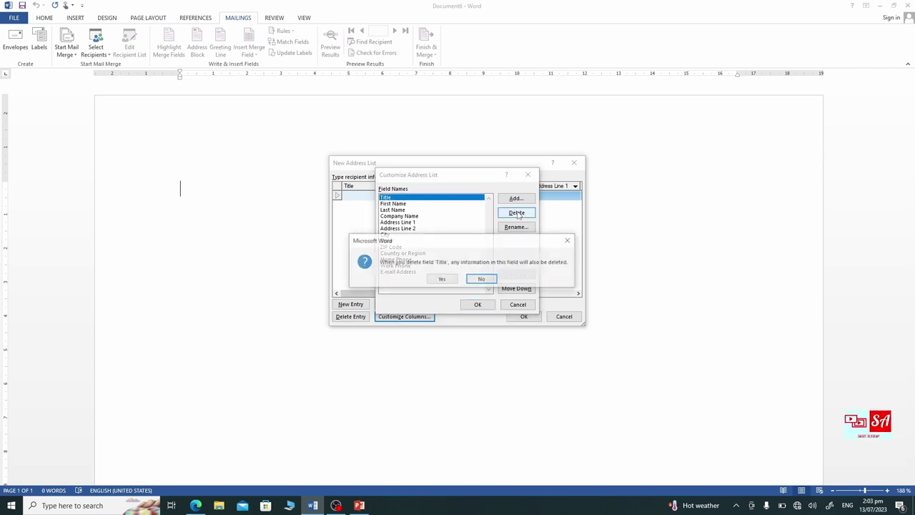
click(441, 279)
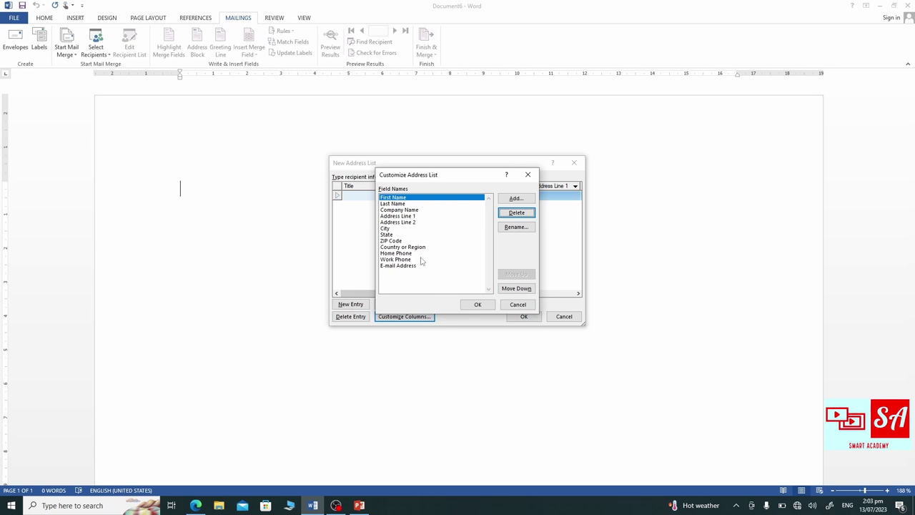
click(398, 211)
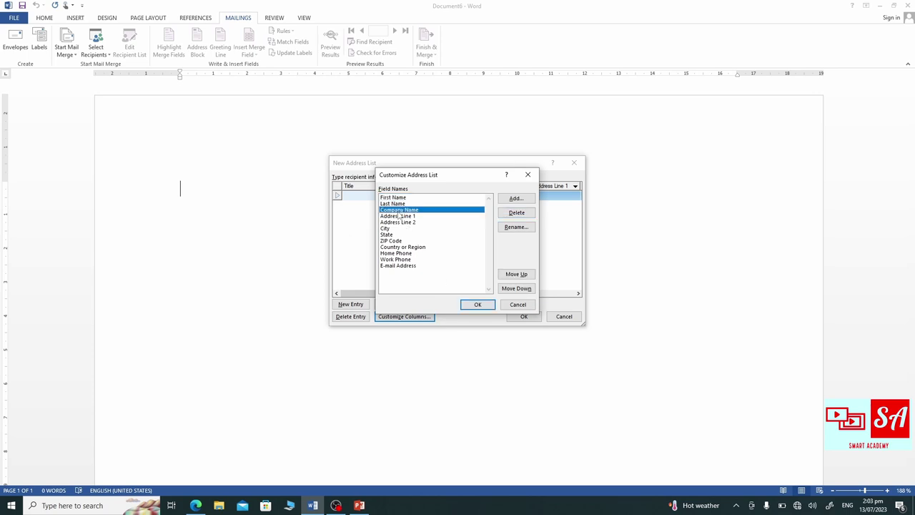
click(516, 213)
click(441, 279)
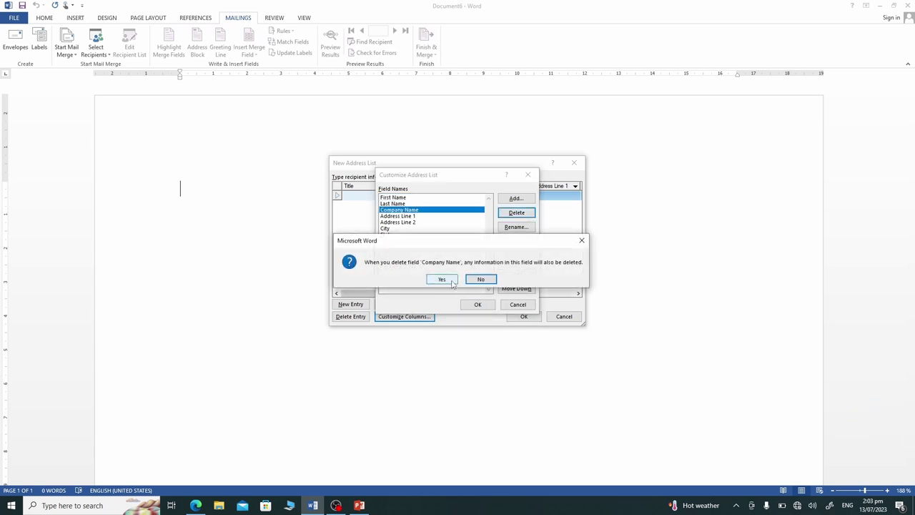
click(411, 217)
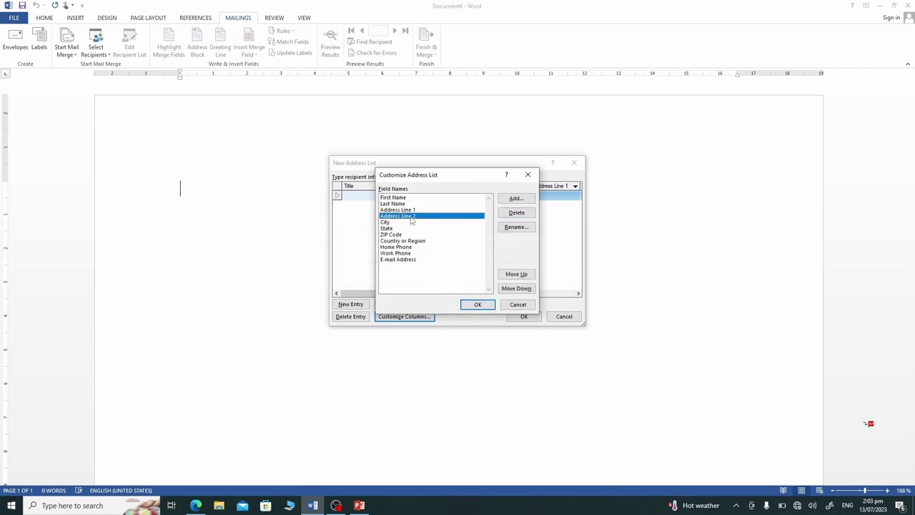
click(516, 213)
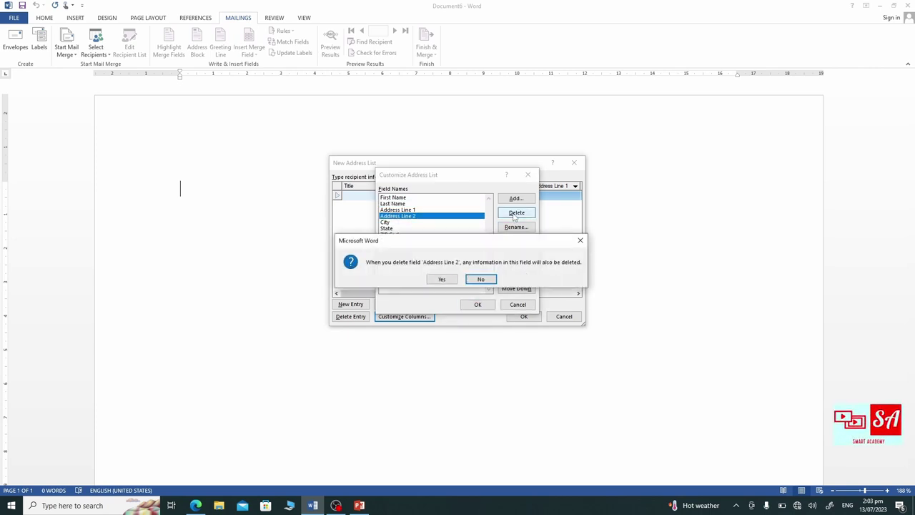
click(442, 280)
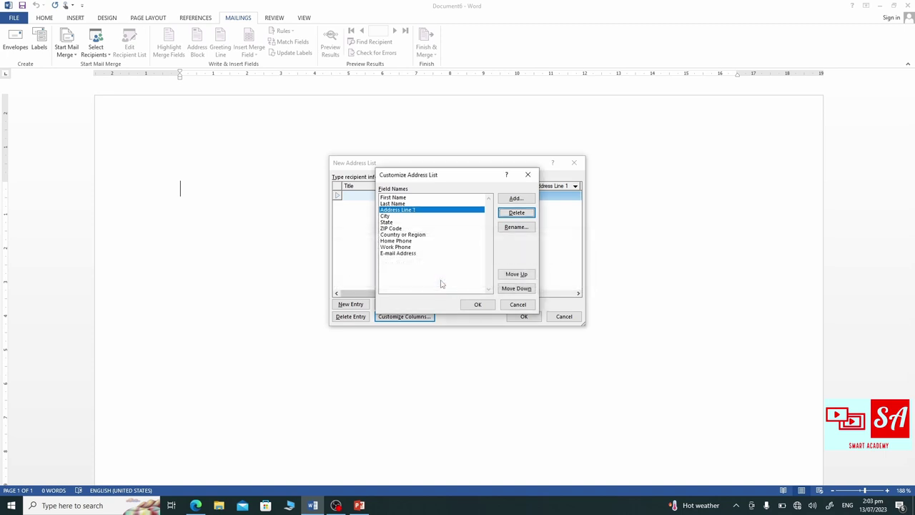
- Delete the ZIP Code and Country or Region fields, then begin renaming Home Phone
click(391, 228)
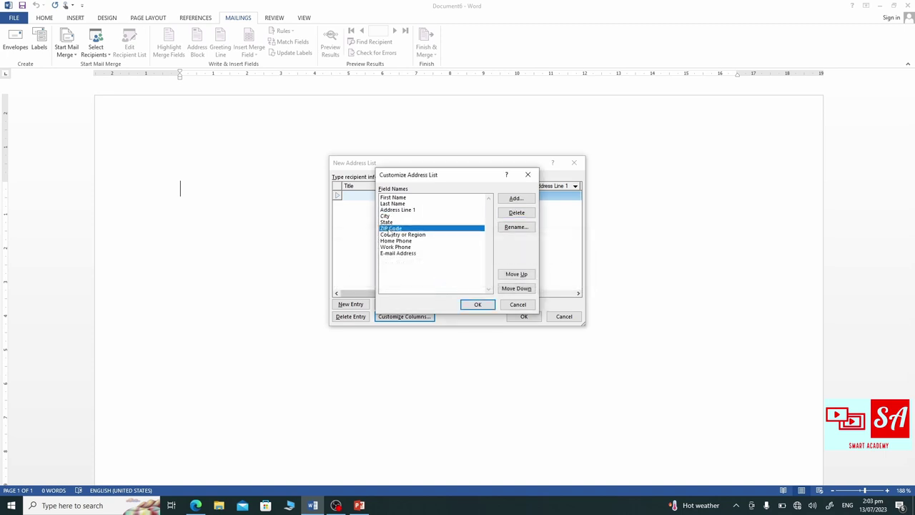
click(508, 216)
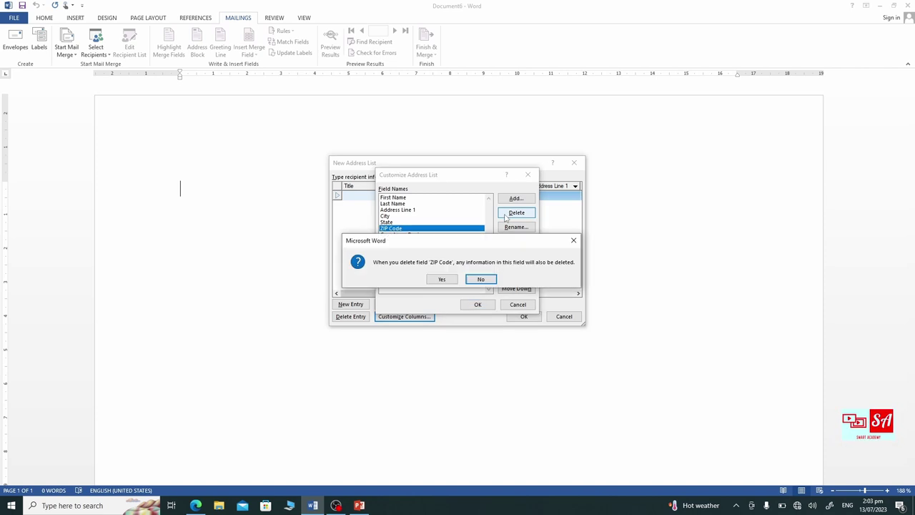
click(442, 280)
click(409, 229)
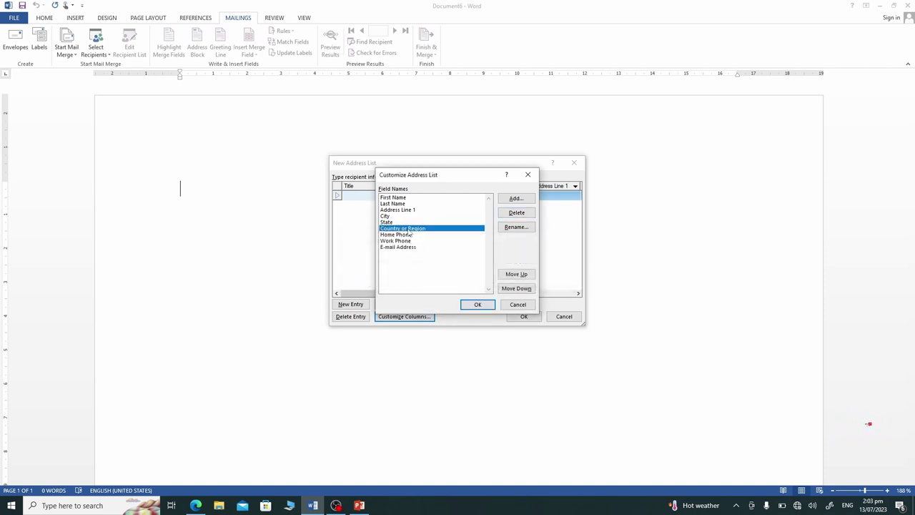
click(517, 213)
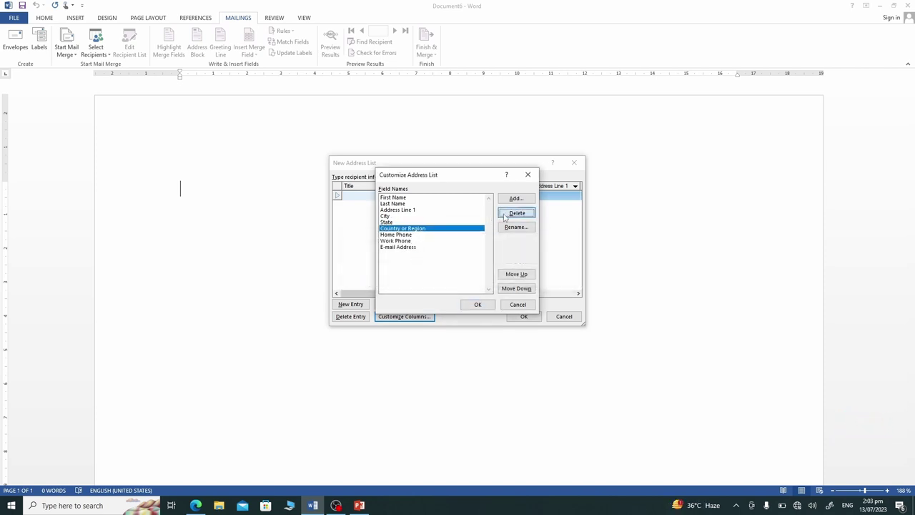
click(441, 280)
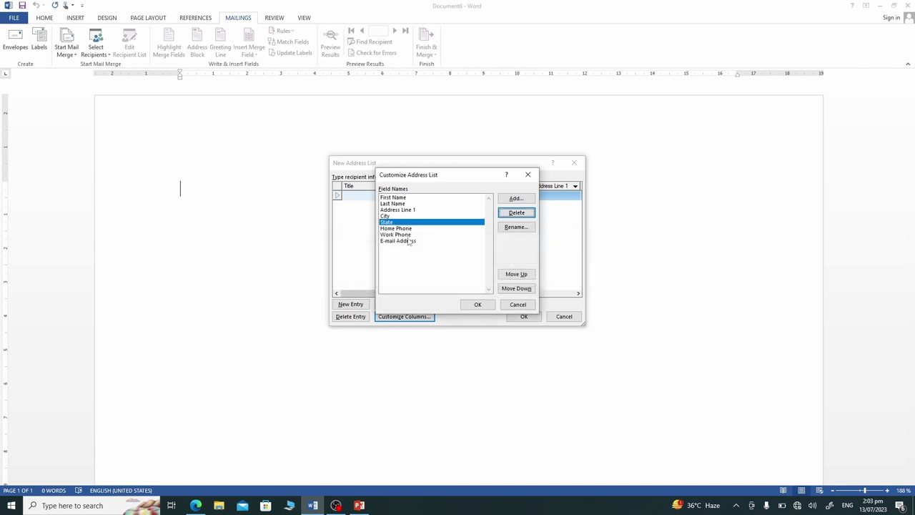
click(401, 229)
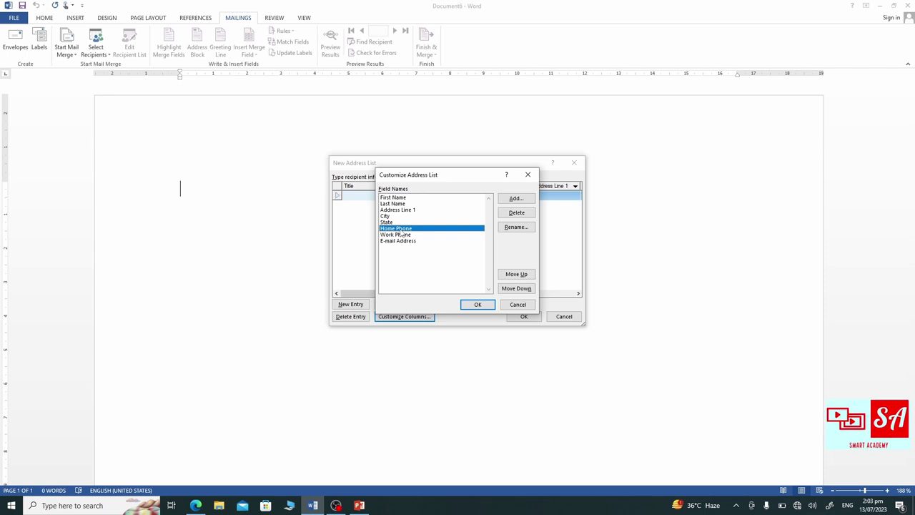
click(518, 228)
- Rename the Home Phone field to 'Contact No', without the trailing period
text(Co)
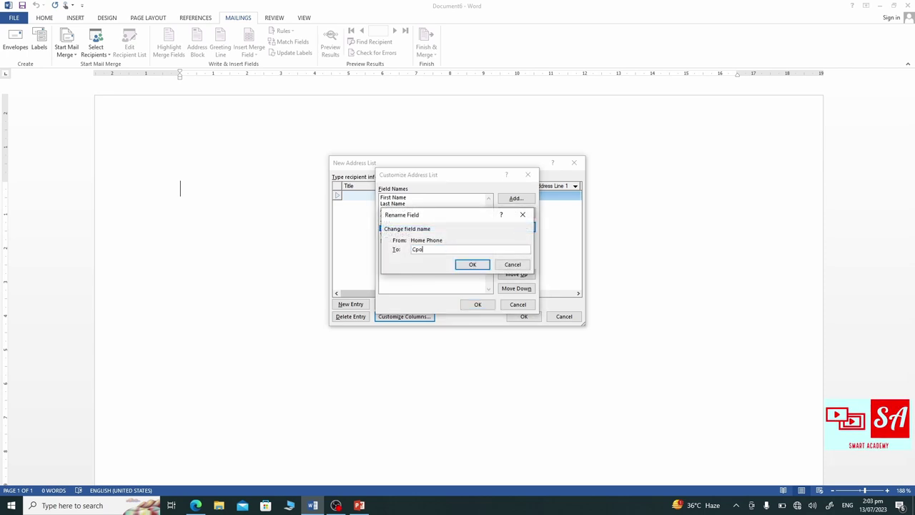
text(ntqa)
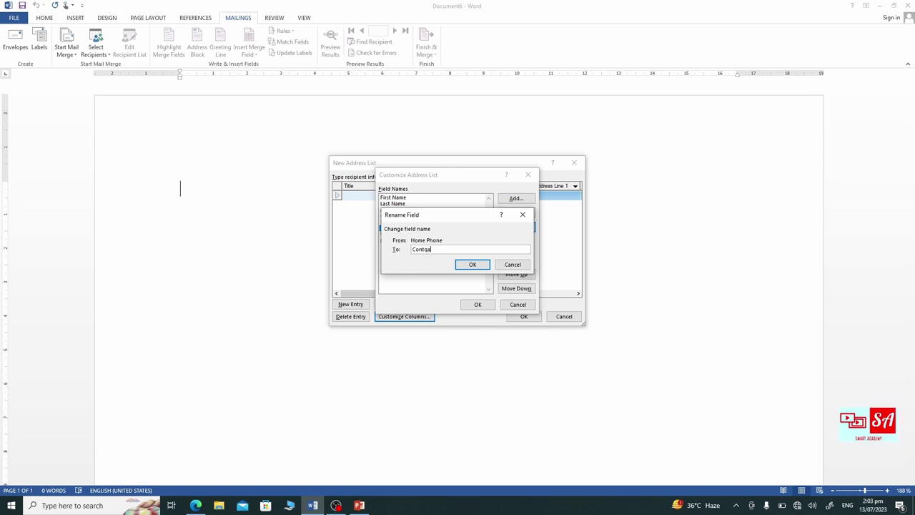
key(BackSpace)
key(BackSpace)
text(act N)
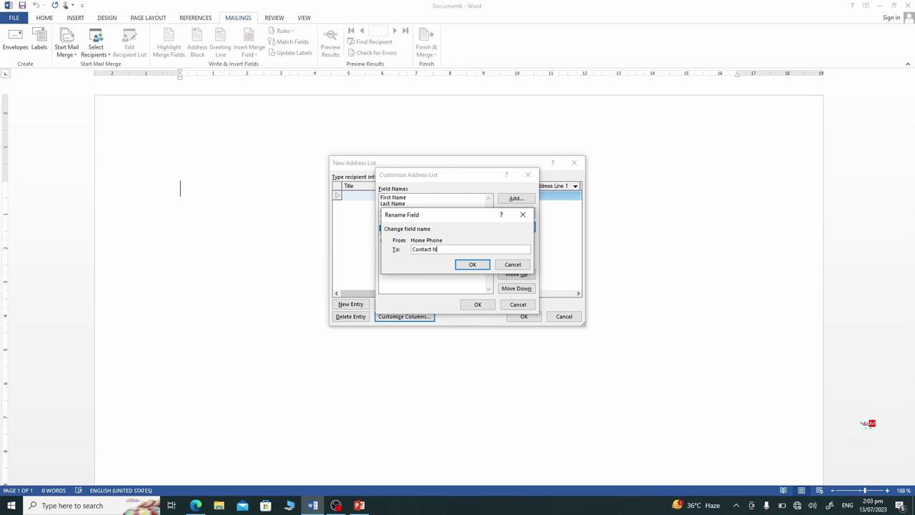
text(o.)
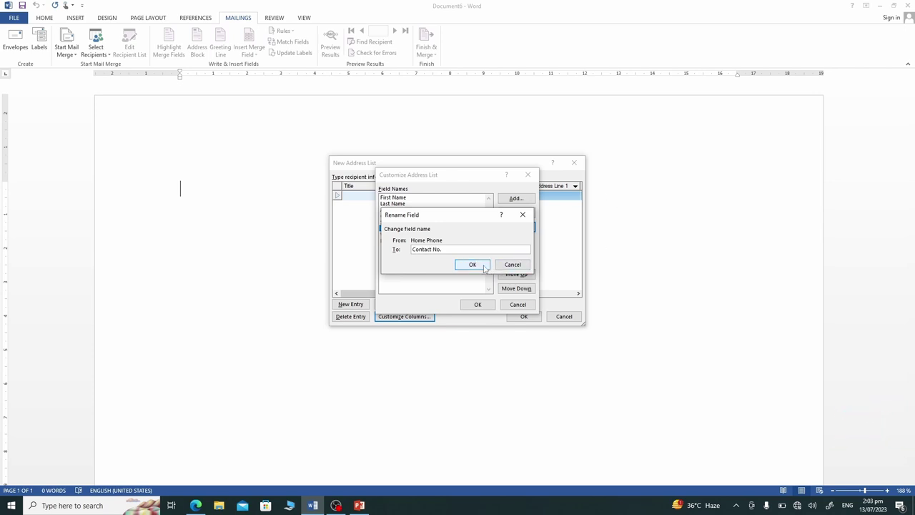
click(482, 268)
click(462, 280)
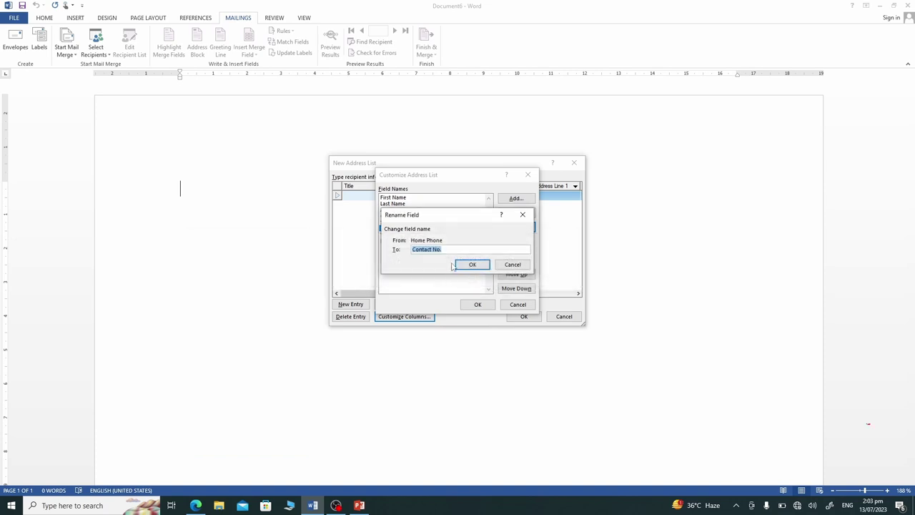
key(End)
key(BackSpace)
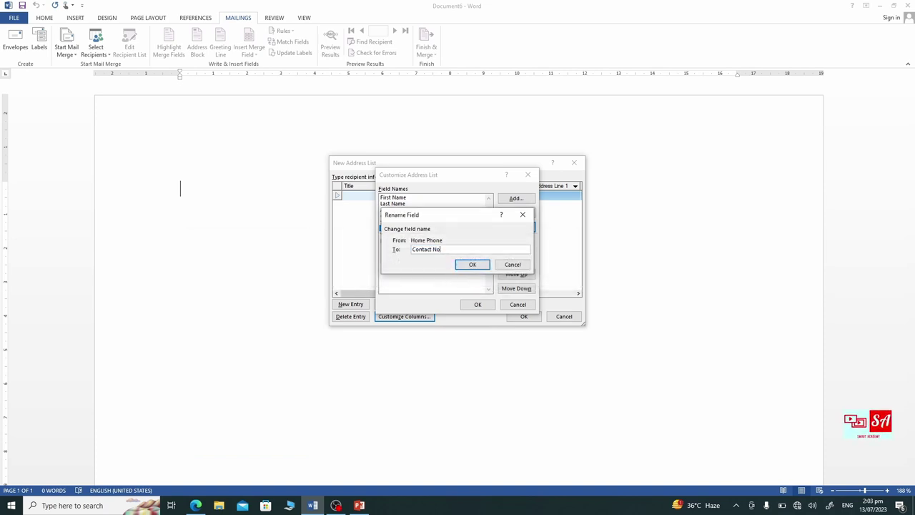
click(459, 265)
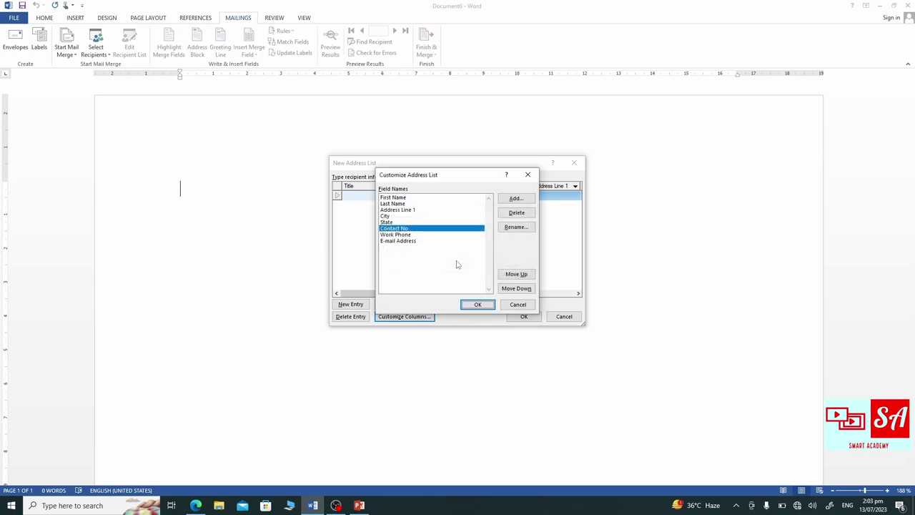
- Delete the Work Phone and E-mail Address fields and accept the customized columns
click(400, 234)
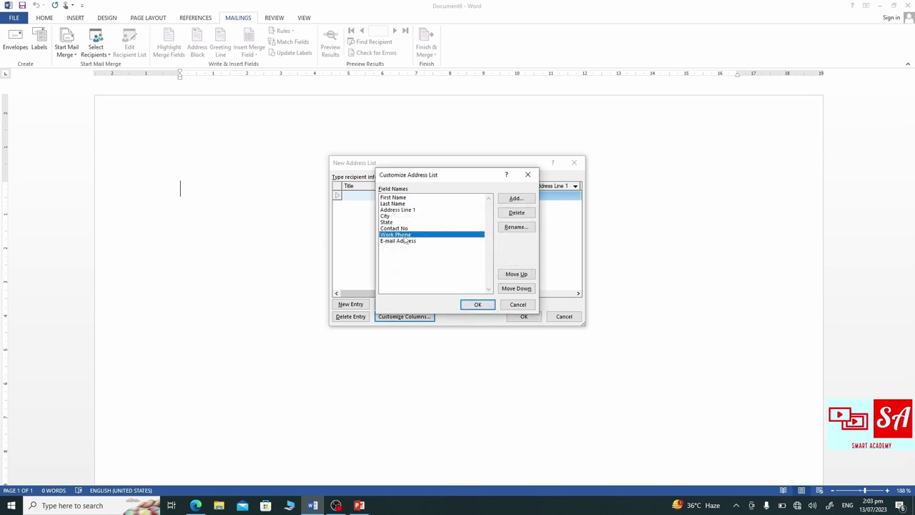
click(513, 215)
click(443, 280)
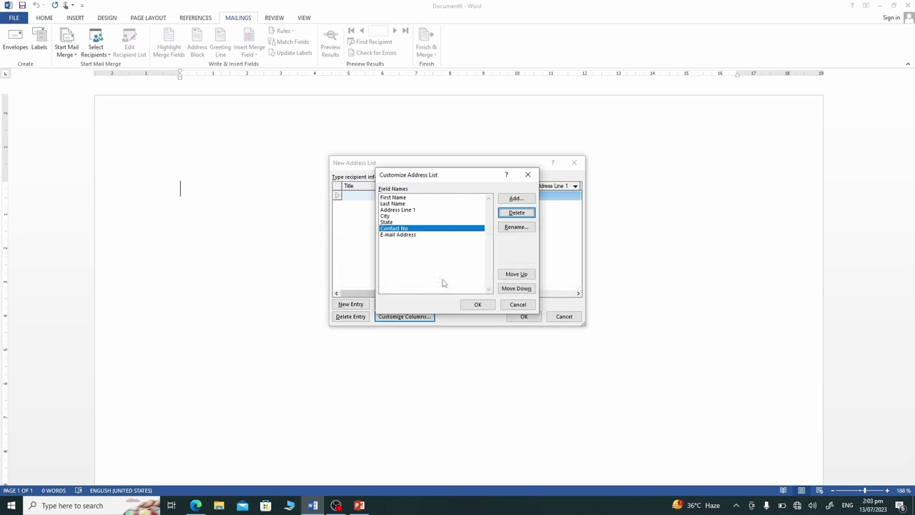
click(405, 236)
click(517, 213)
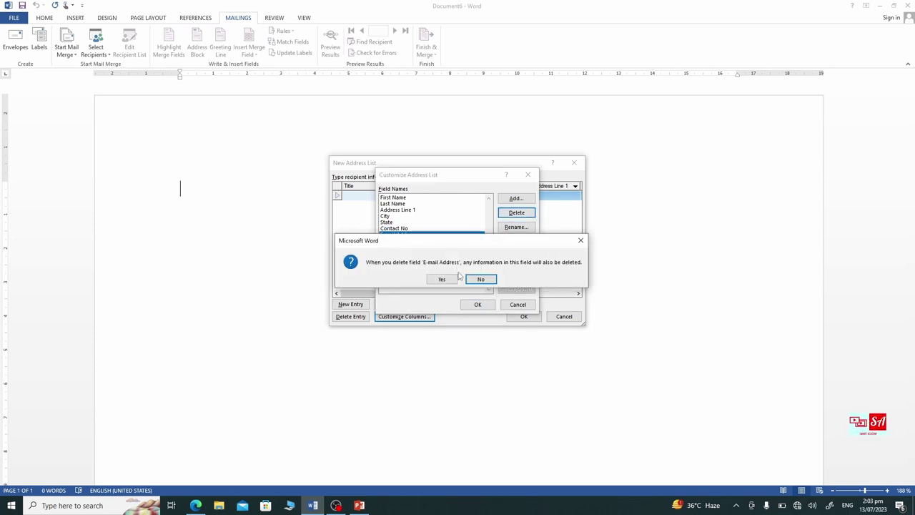
click(443, 279)
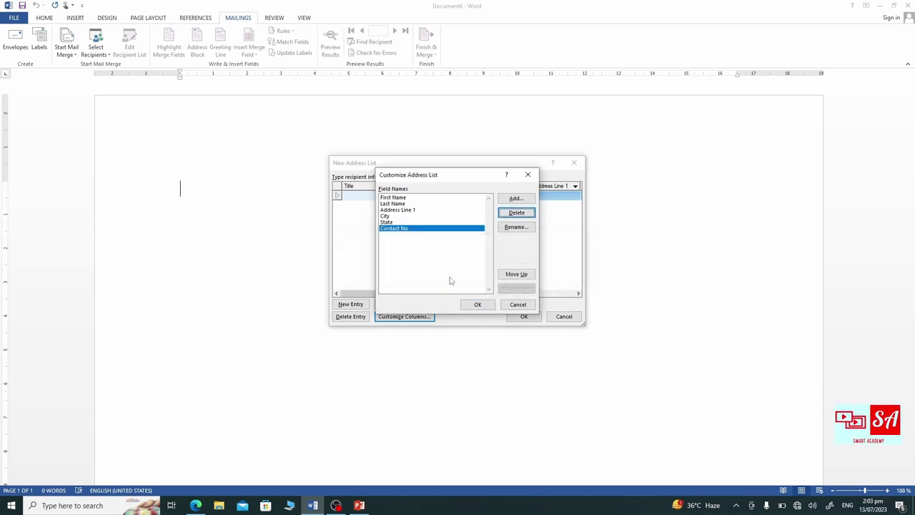
click(478, 306)
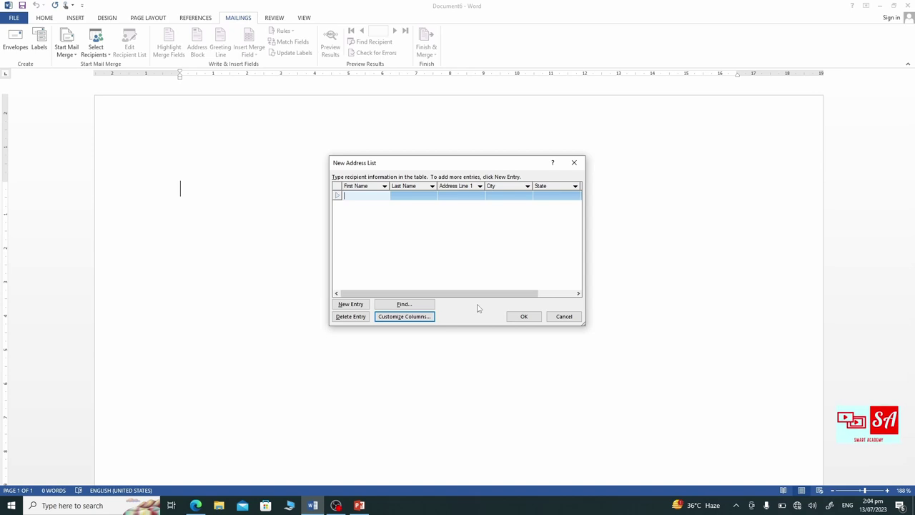
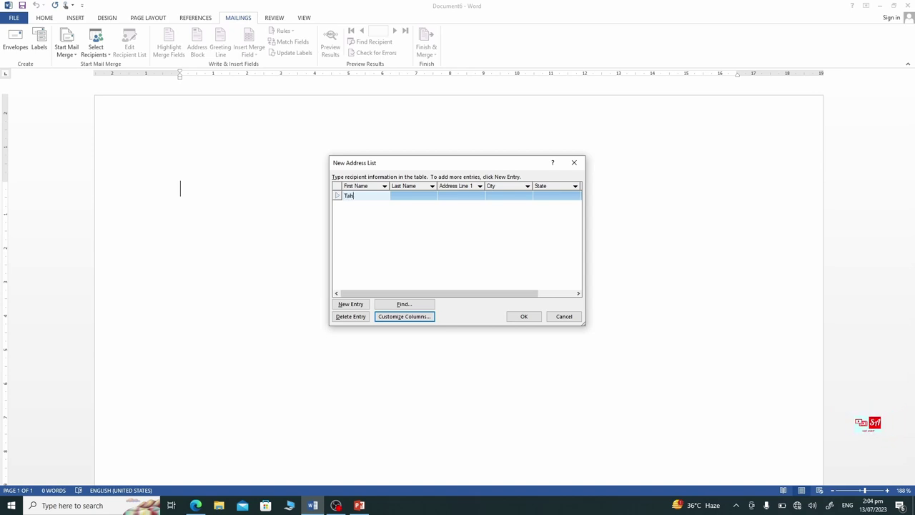
- Enter the first recipient's name, address, city, state and contact number in the table
key(Tab)
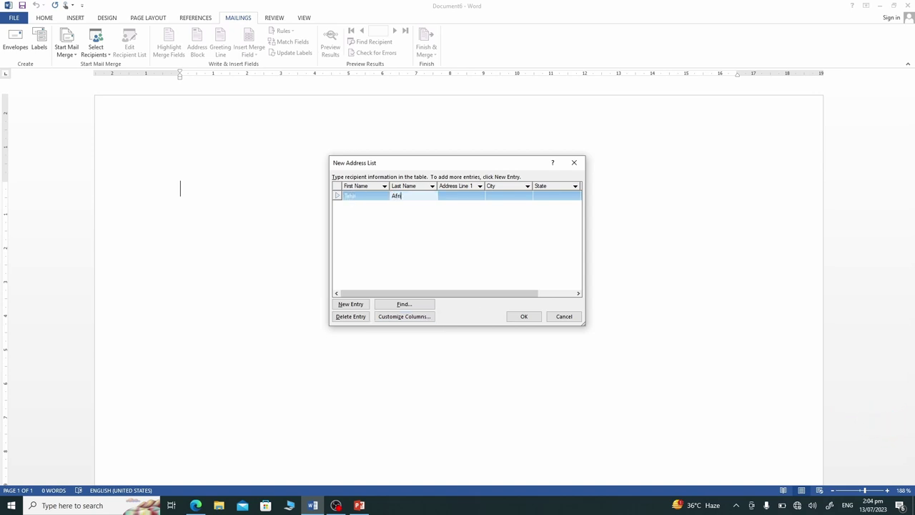
key(Tab)
text(Landi Kot)
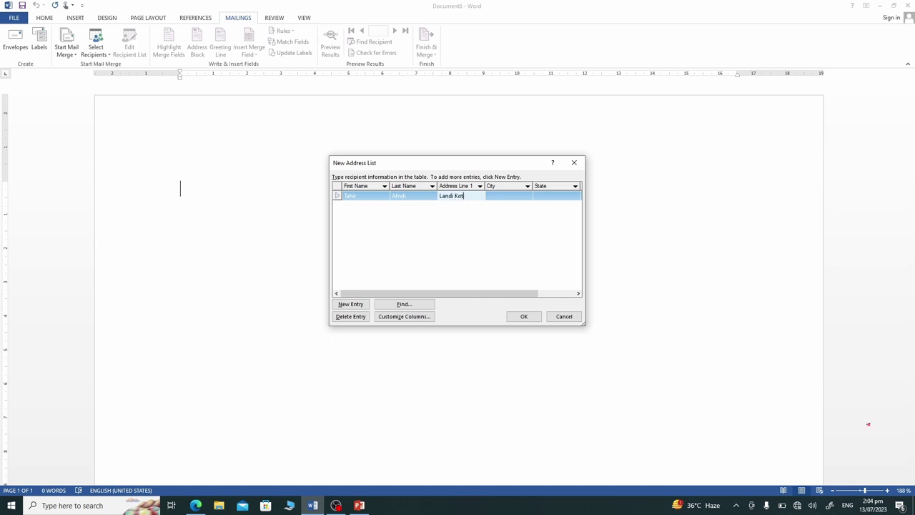
text(al)
key(Tab)
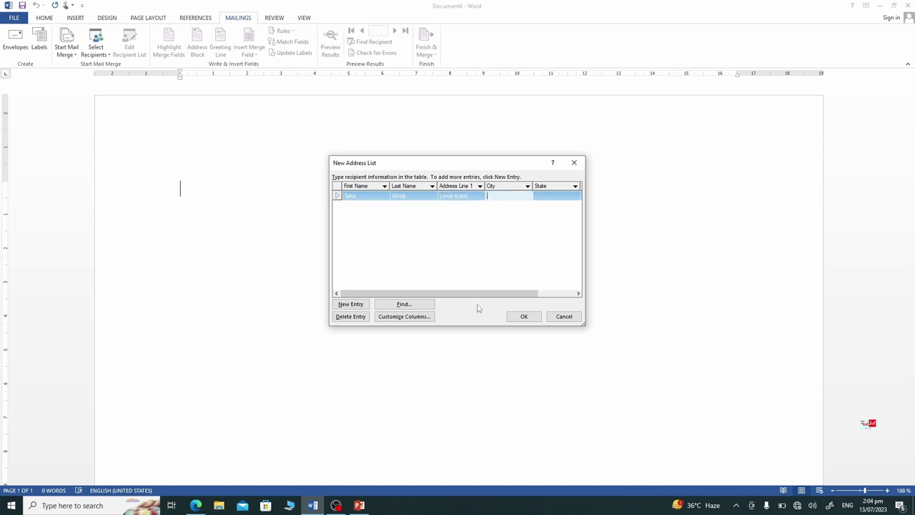
text(Khyber)
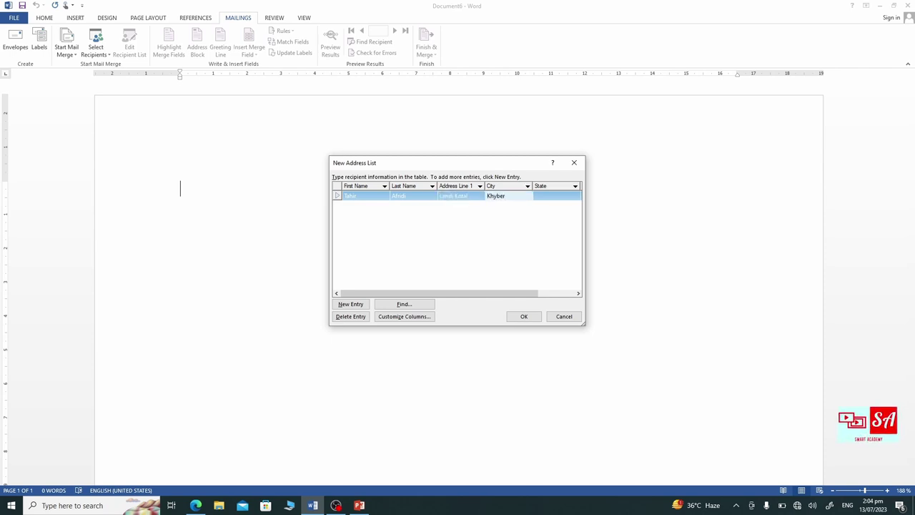
key(Tab)
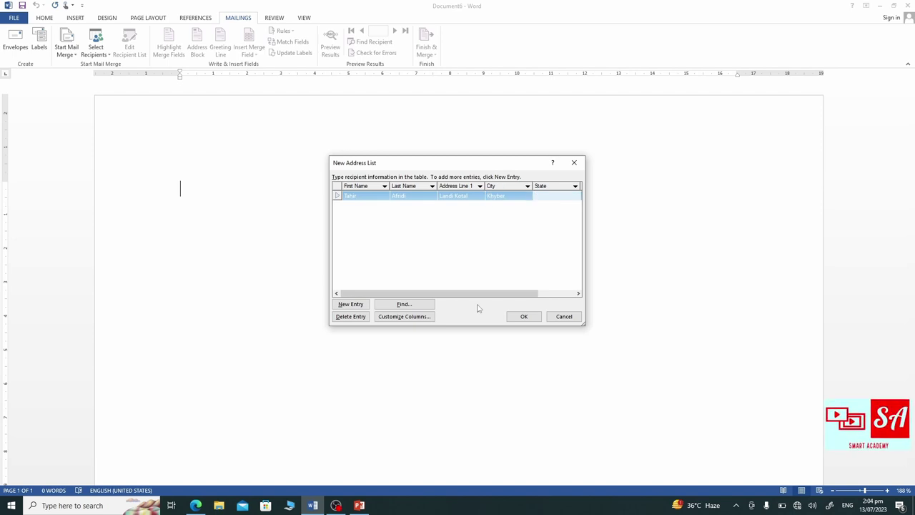
key(Tab)
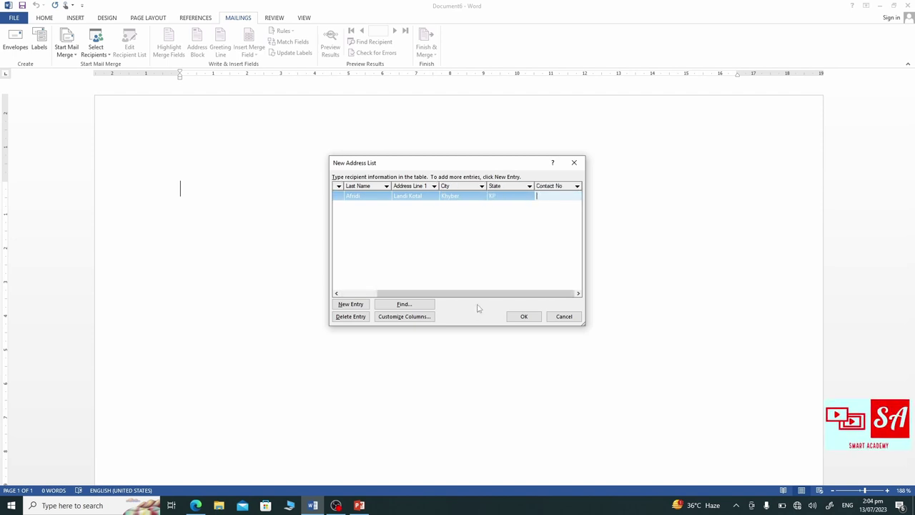
text(00)
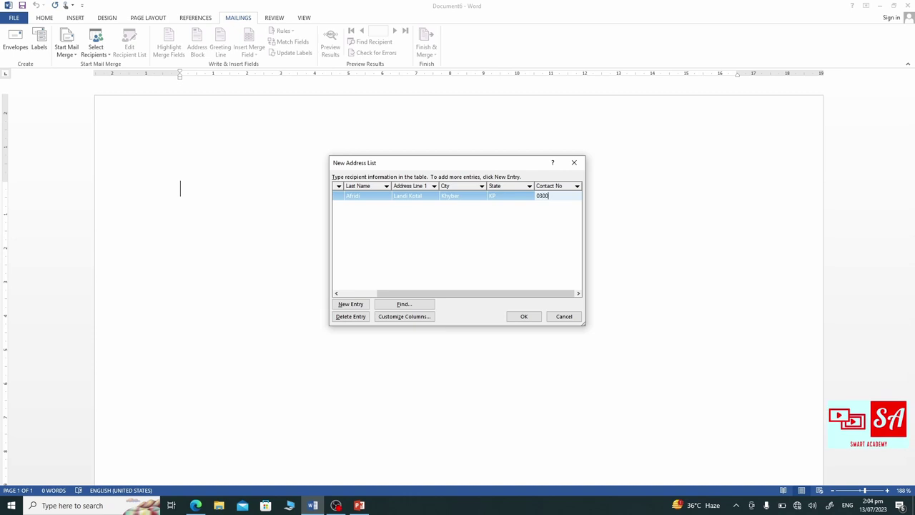
text(-788)
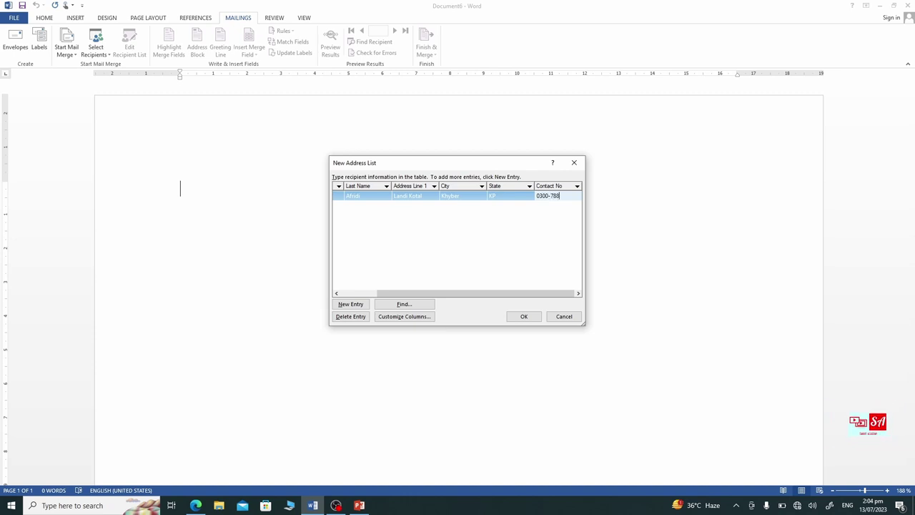
text(8744)
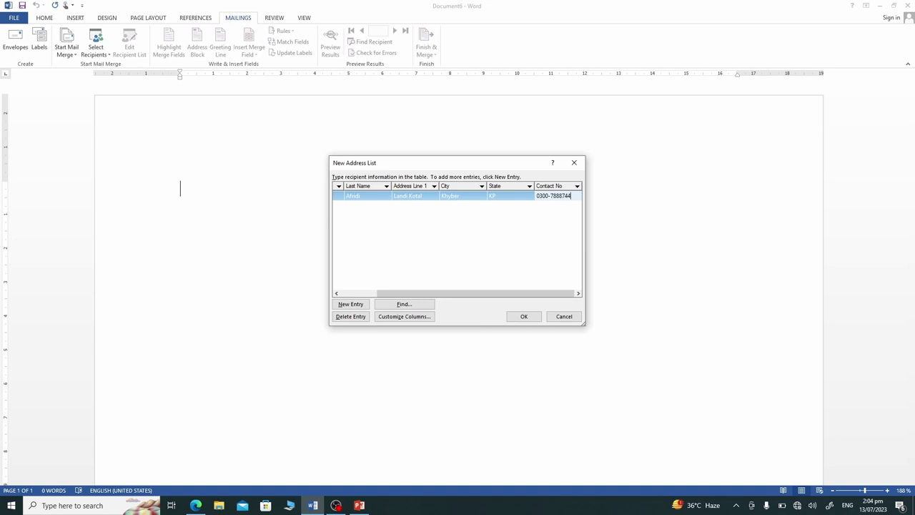
- Add a second recipient row with name, address, city Karak, state KP and contact number
click(351, 304)
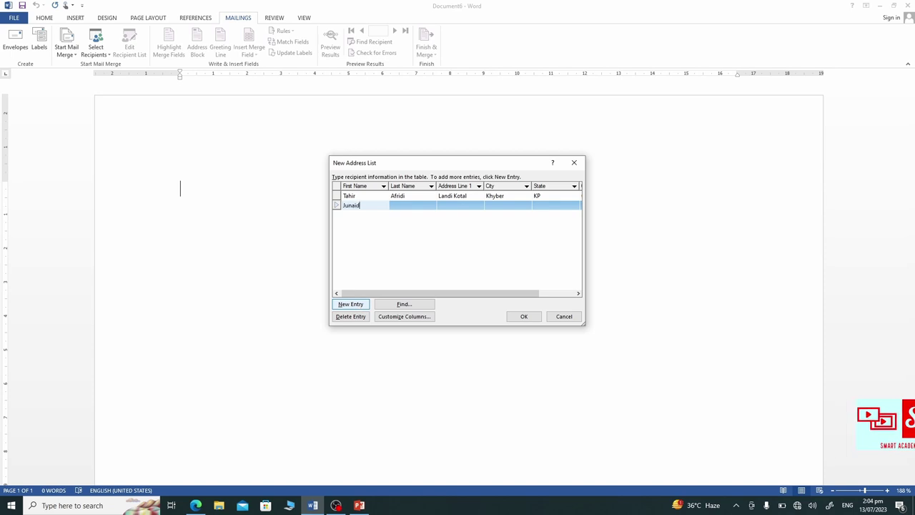
text(d)
key(Tab)
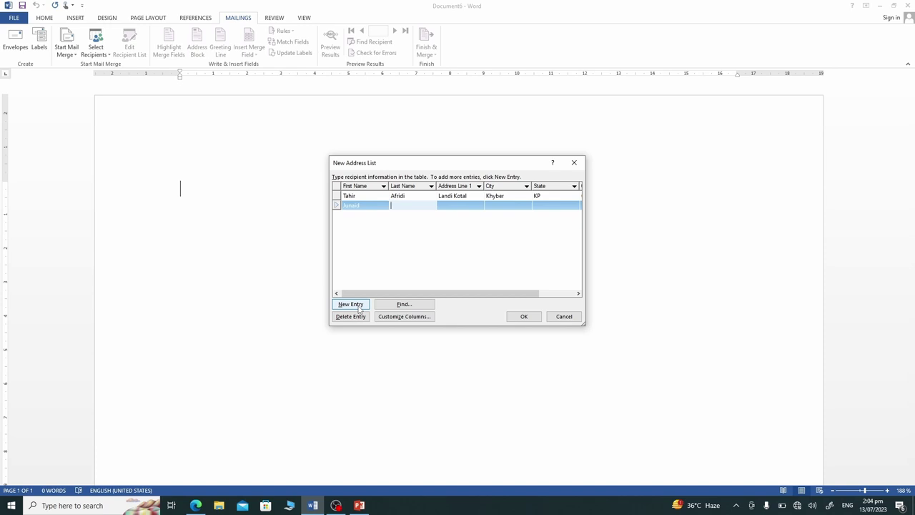
text(ttak)
key(Tab)
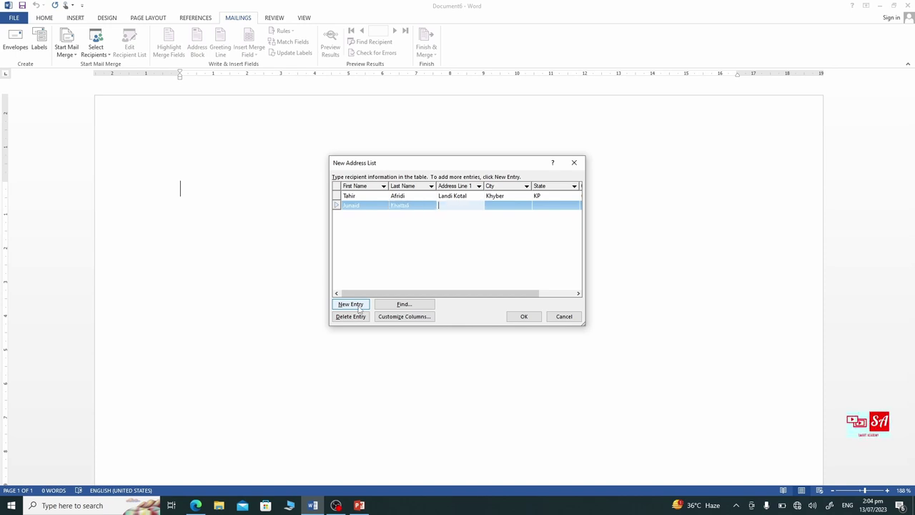
text(Banda Daud Shah)
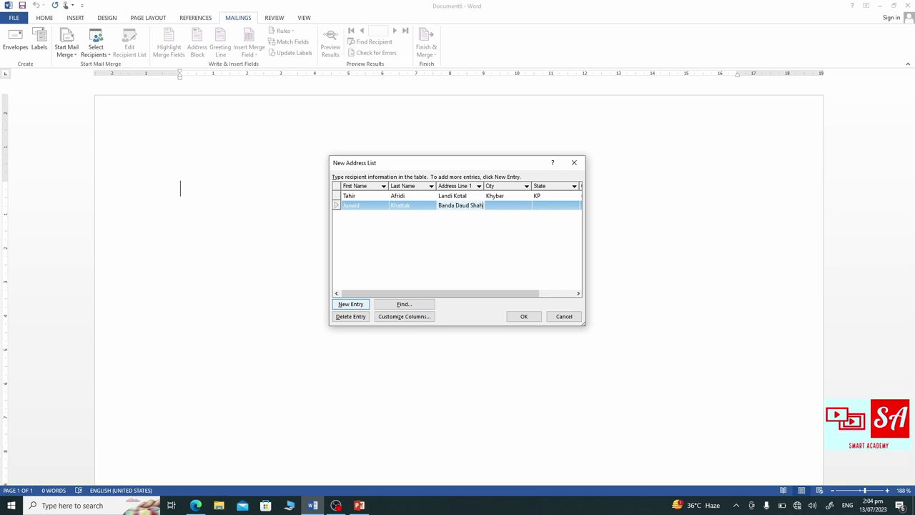
key(Tab)
text(Karak)
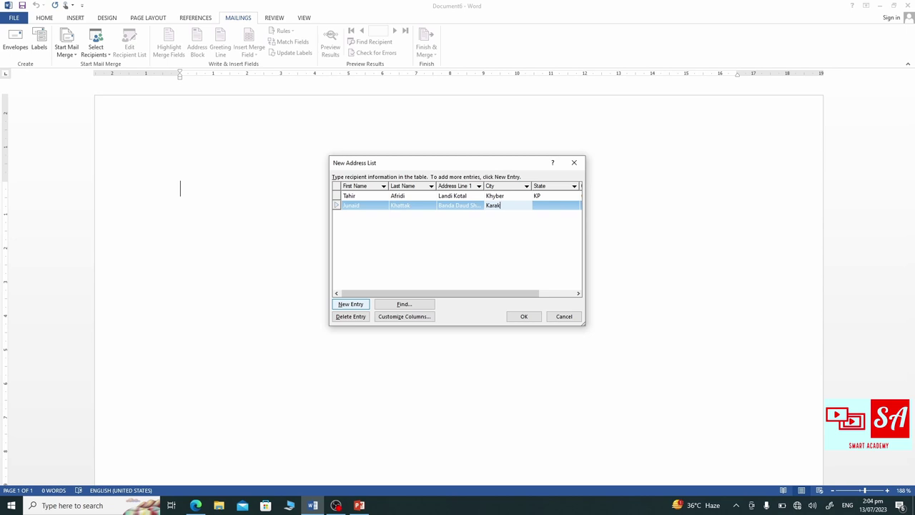
key(Tab)
text(KP)
key(Tab)
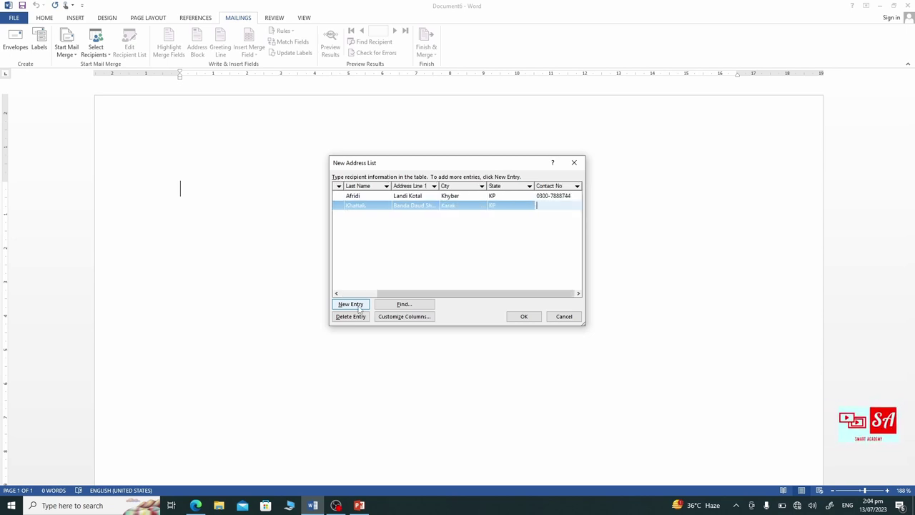
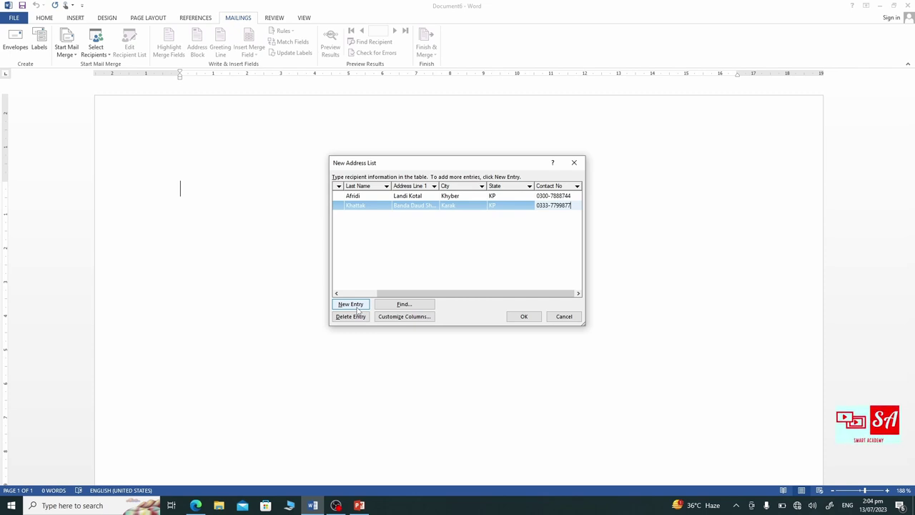
- Add a third recipient row with name, address, city, state KP and contact number
click(358, 308)
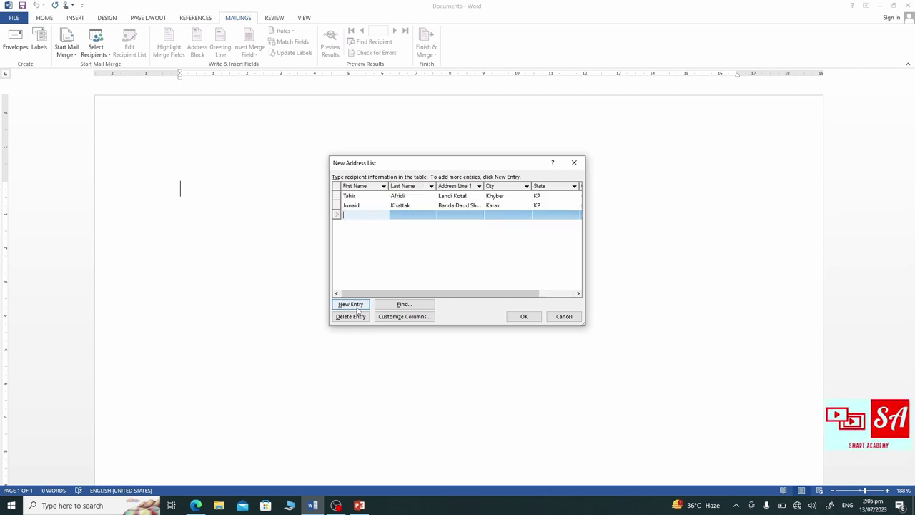
key(Tab)
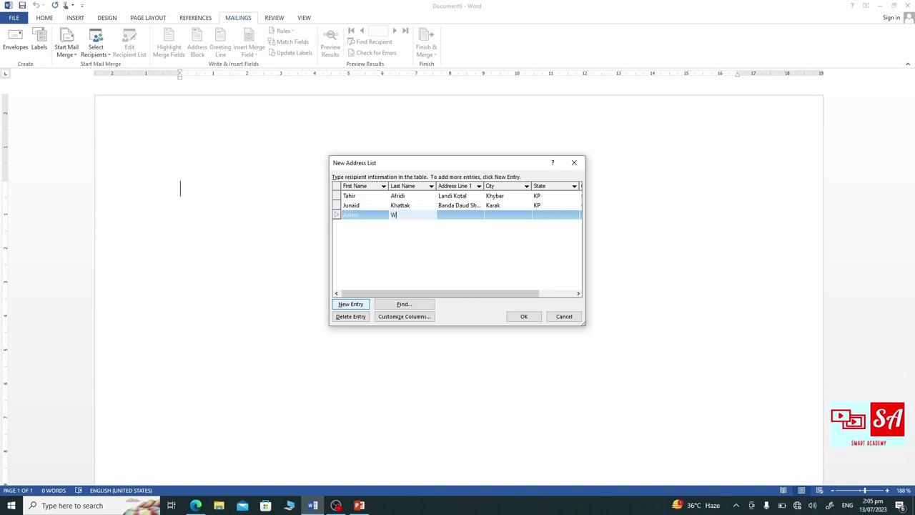
text(Wazir)
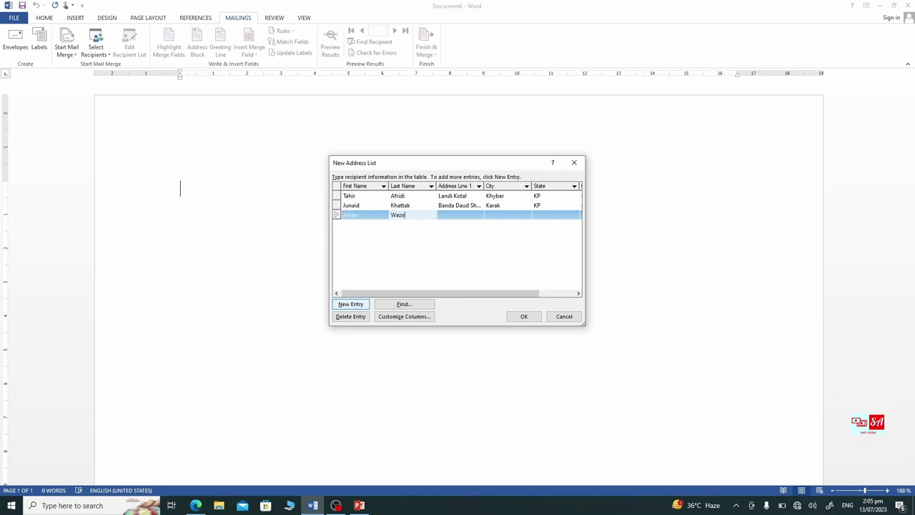
key(Tab)
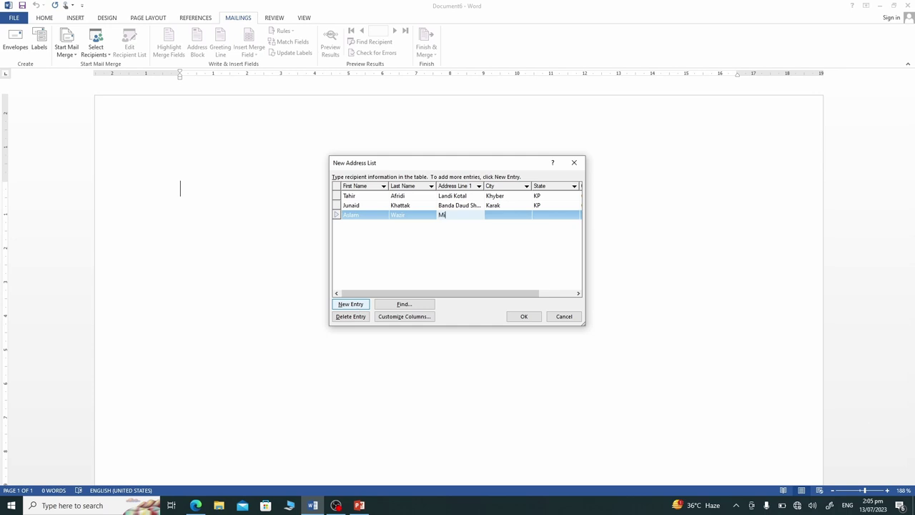
text(ah)
key(Tab)
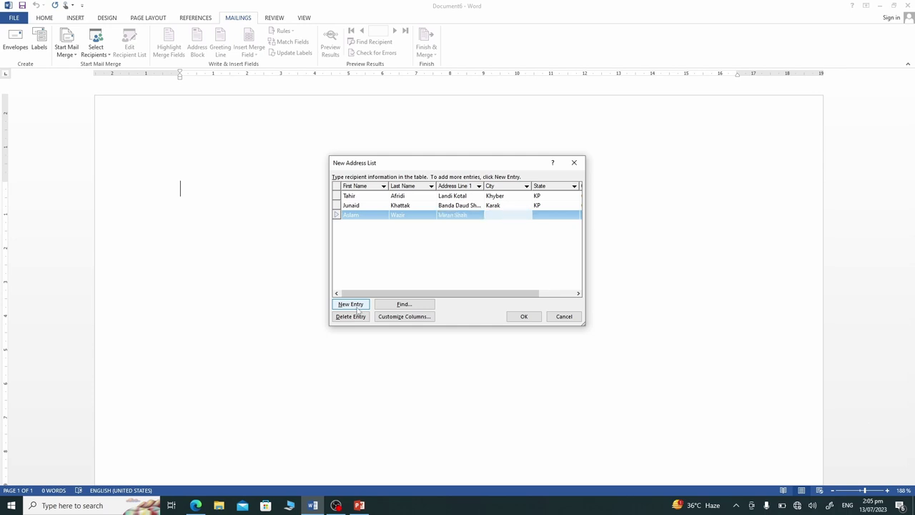
text(aziristan)
key(Tab)
text(KP)
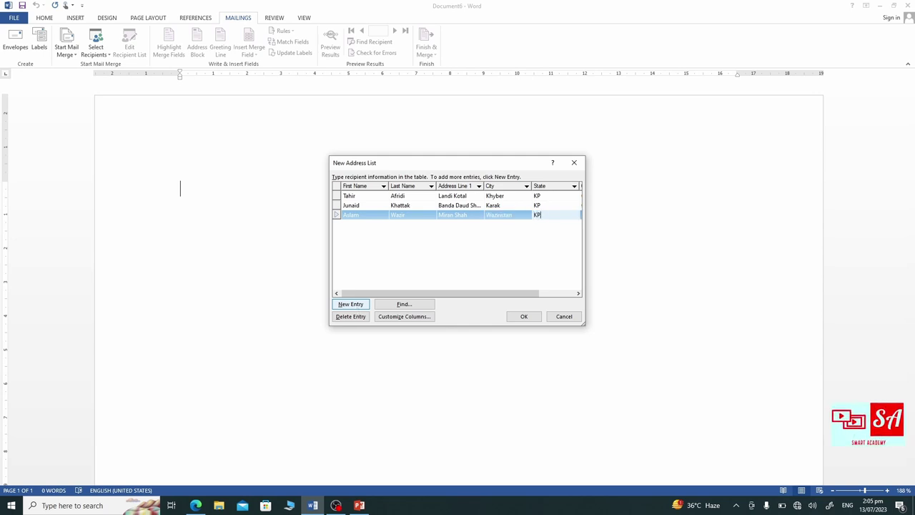
key(Tab)
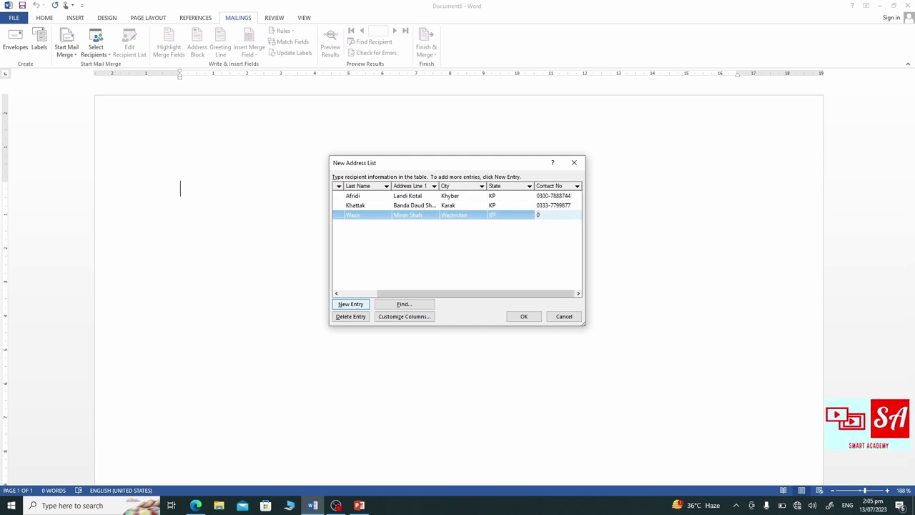
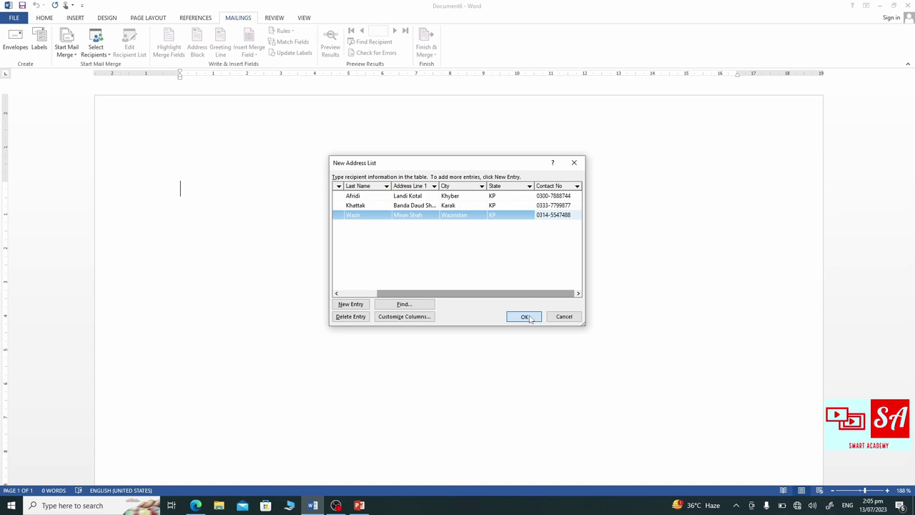
- Save the recipient list to the Desktop as 'Mail Merge Data'
click(526, 317)
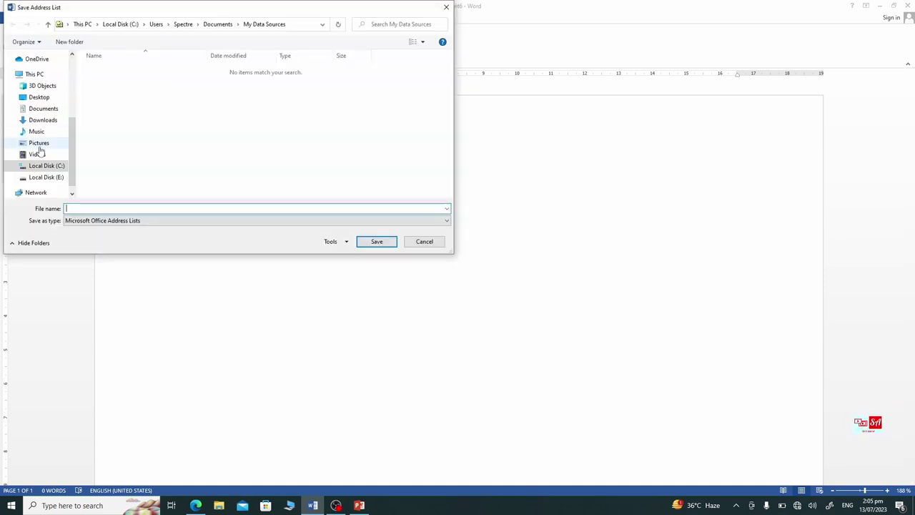
scroll(43, 121, up, 1)
scroll(43, 108, up, 3)
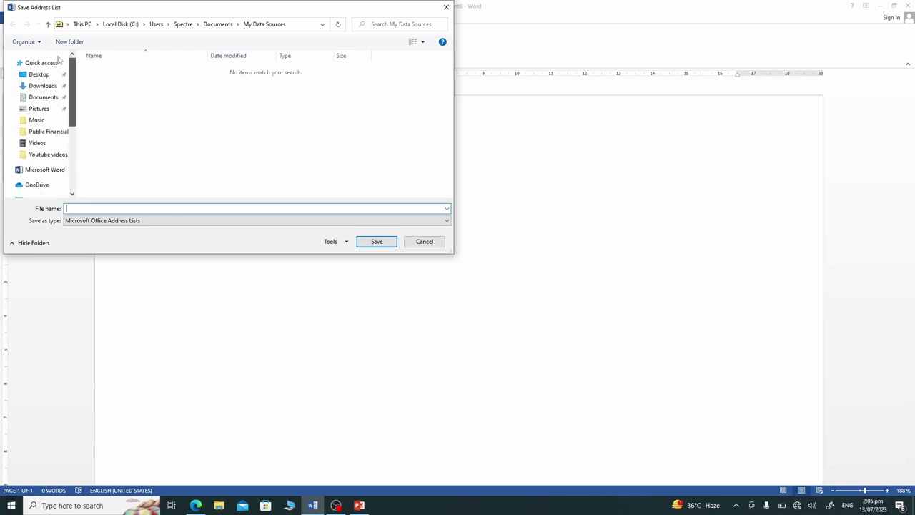
click(44, 76)
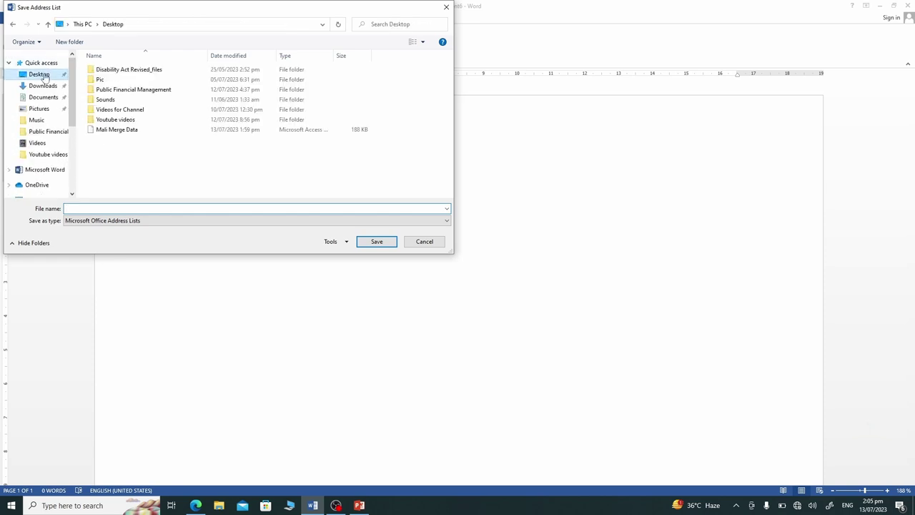
click(133, 206)
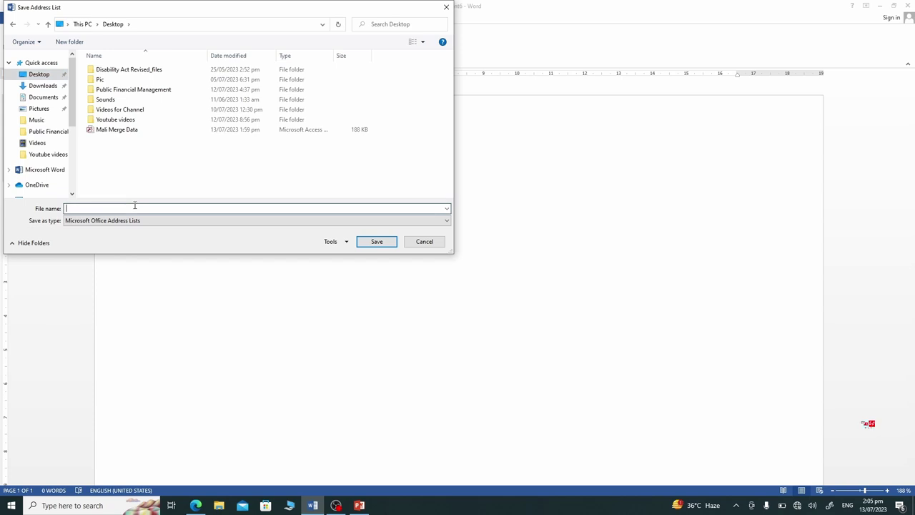
text(Mail)
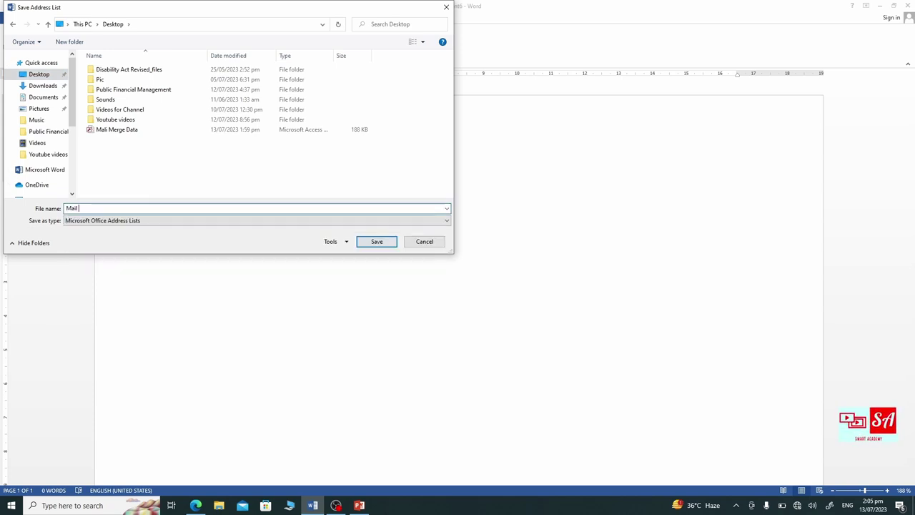
text( Merge Data)
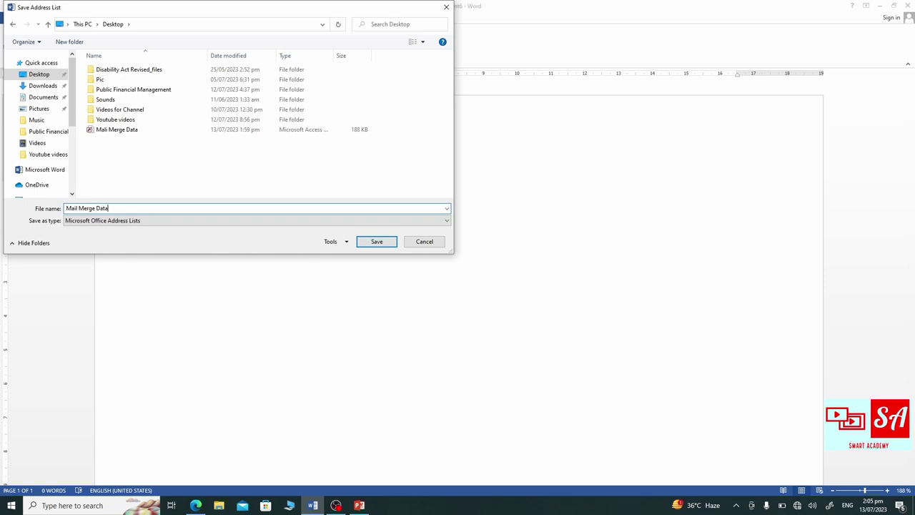
click(378, 242)
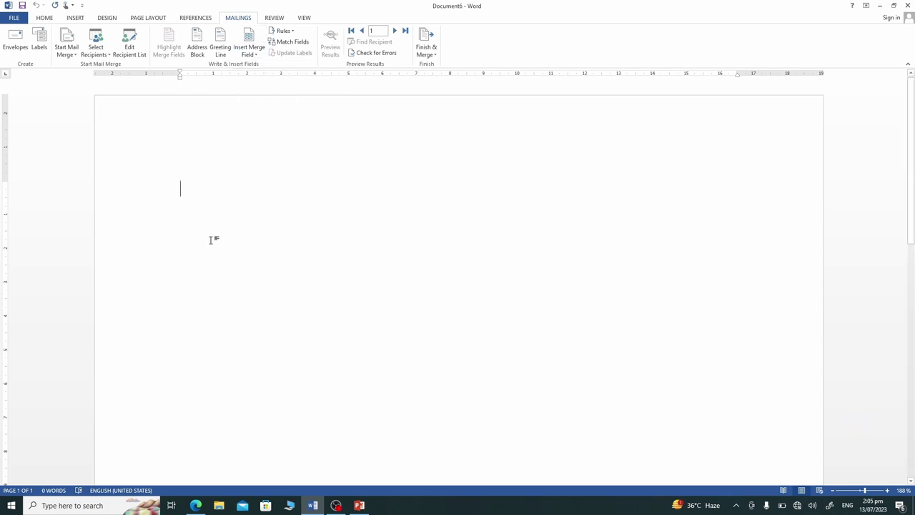
- Type 'To,' at the top of the letter and start an indented line below it
text(To,)
key(Return)
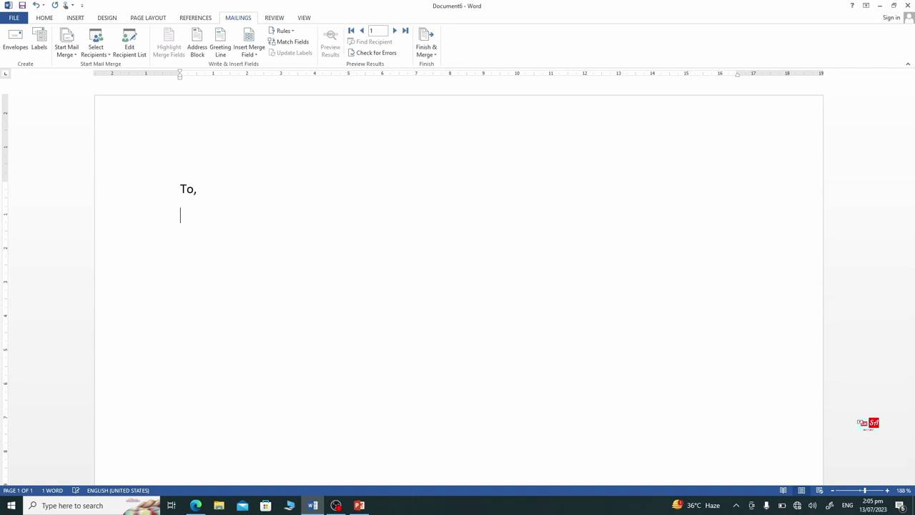
key(Tab)
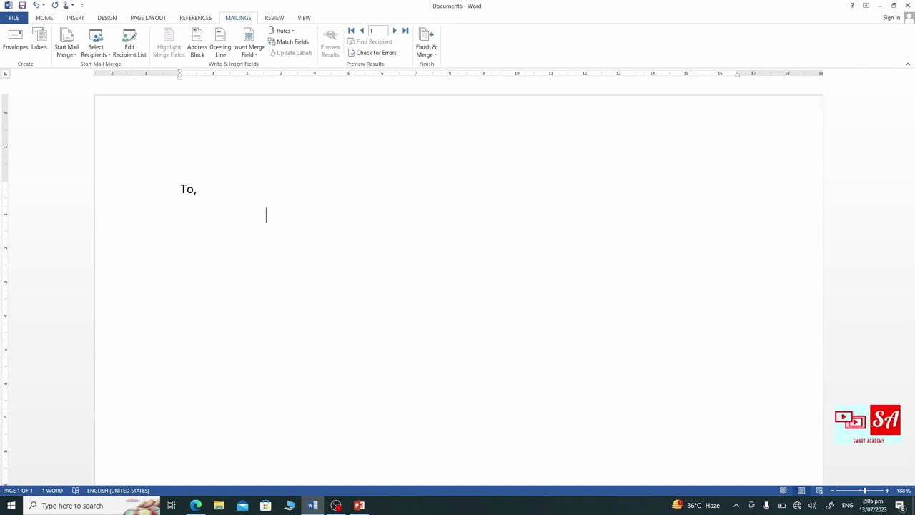
- Insert the «First_Name» «Last_Name» merge fields with a trailing comma, then start an indented line
click(258, 60)
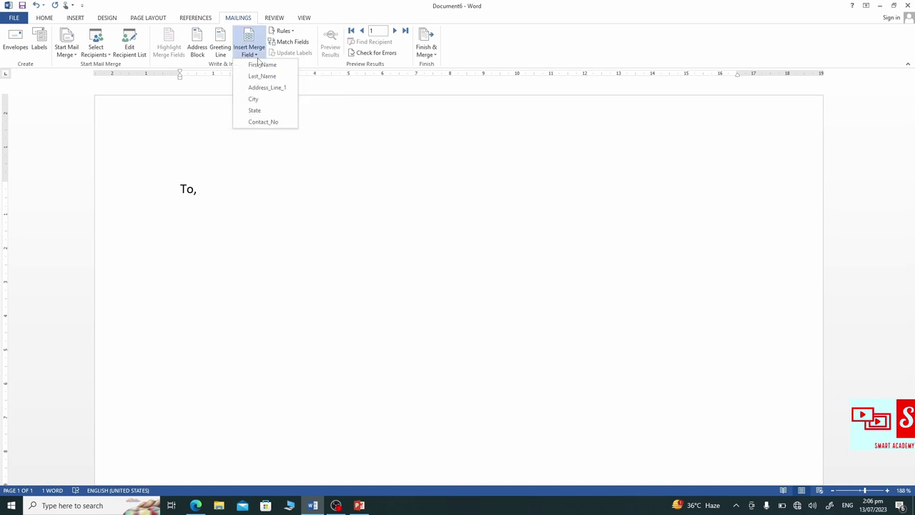
click(261, 64)
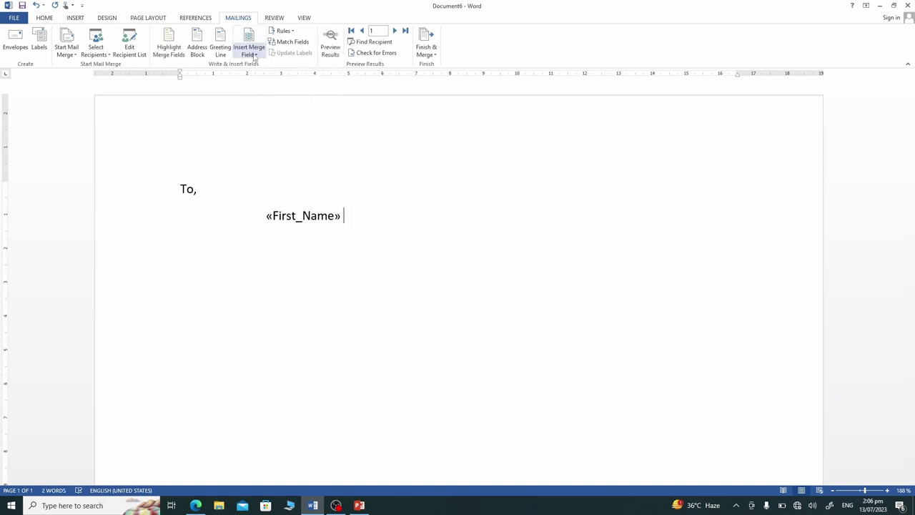
click(254, 56)
click(259, 76)
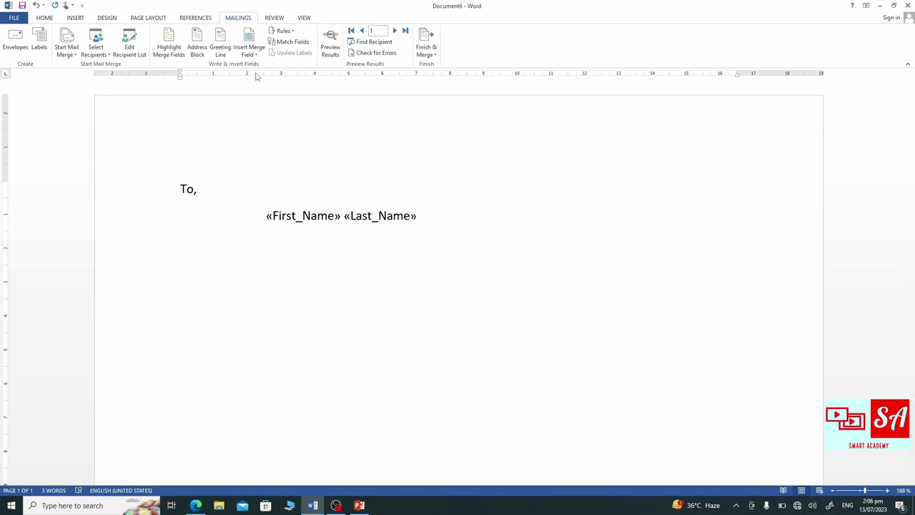
text(,)
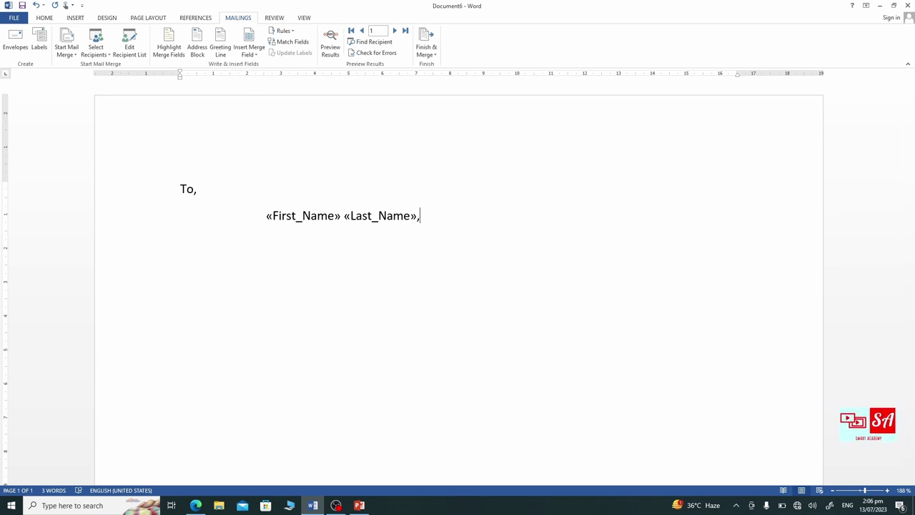
key(Return)
key(Tab)
key(Tab)
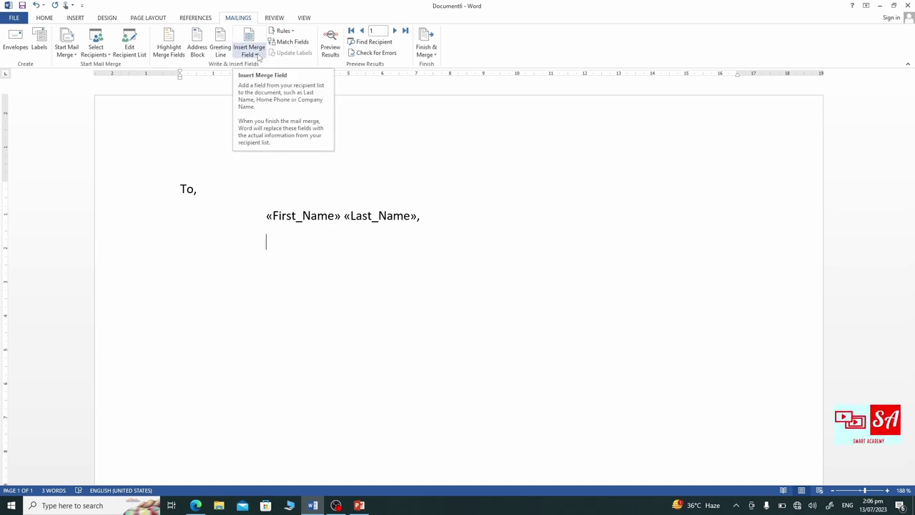
- Insert «Address_Line_1» «City» «State», followed by a «Contact_No» field on the indented line below
click(259, 57)
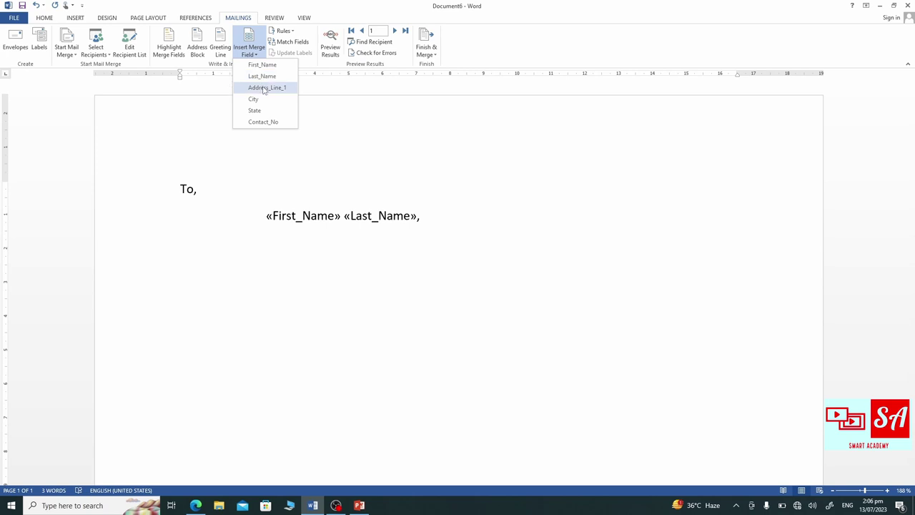
click(264, 87)
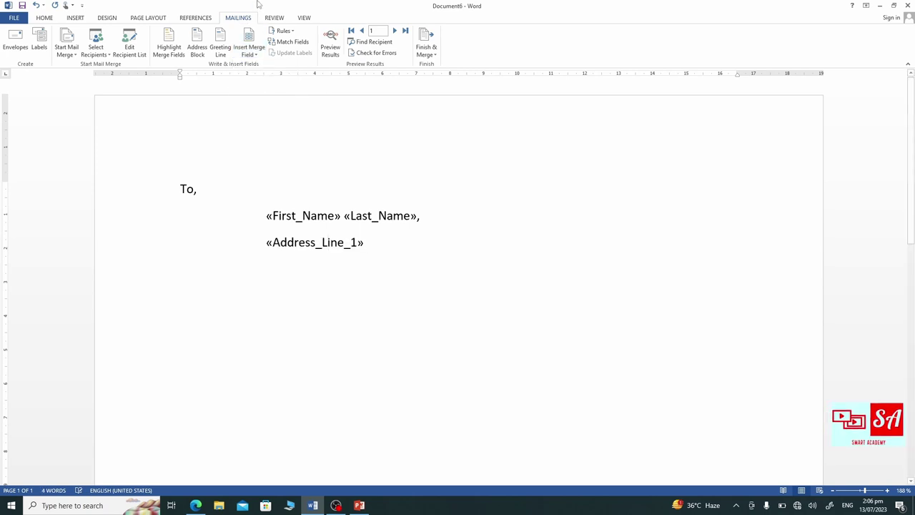
click(256, 55)
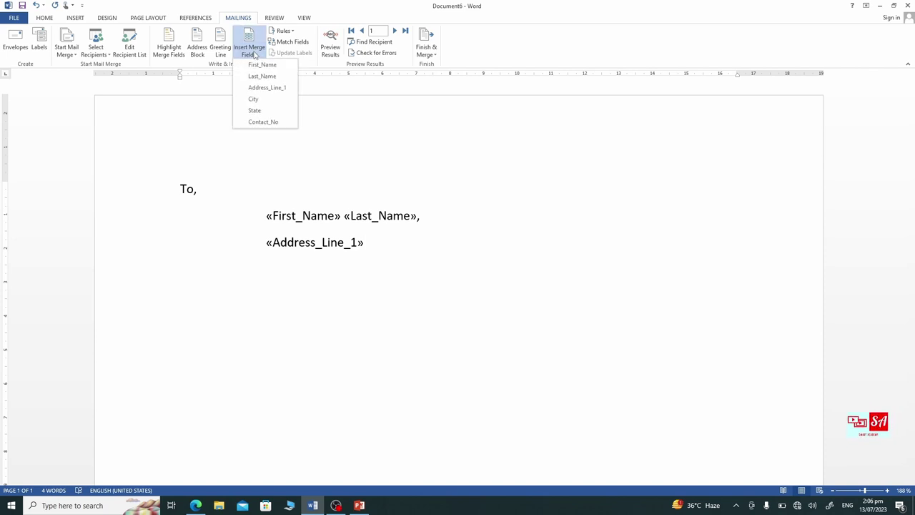
click(260, 96)
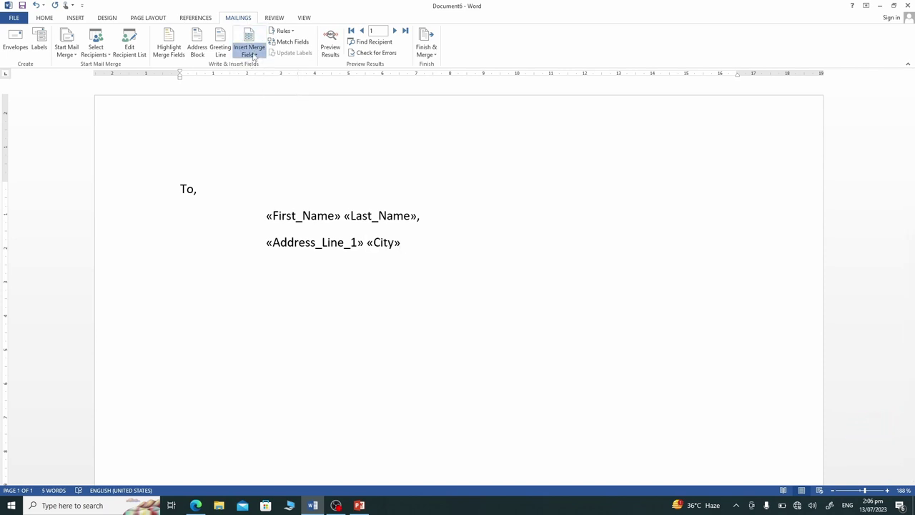
click(256, 55)
click(254, 111)
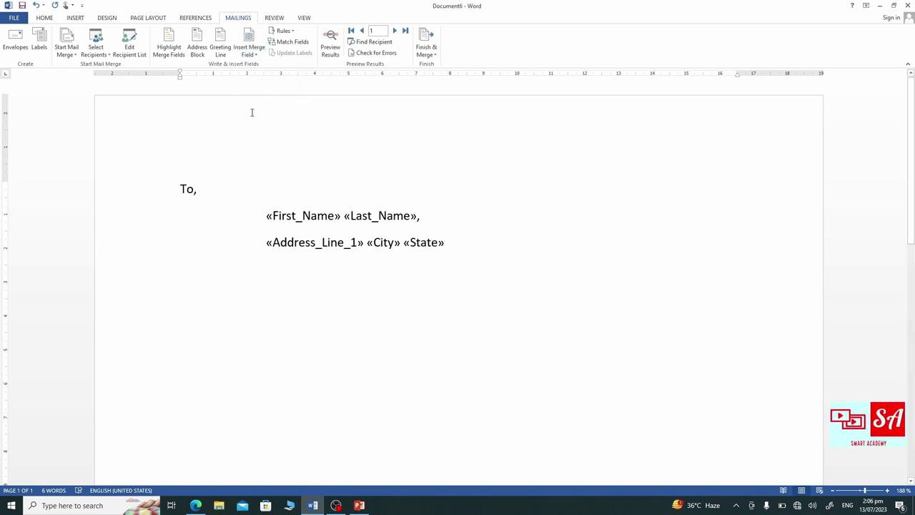
text(,)
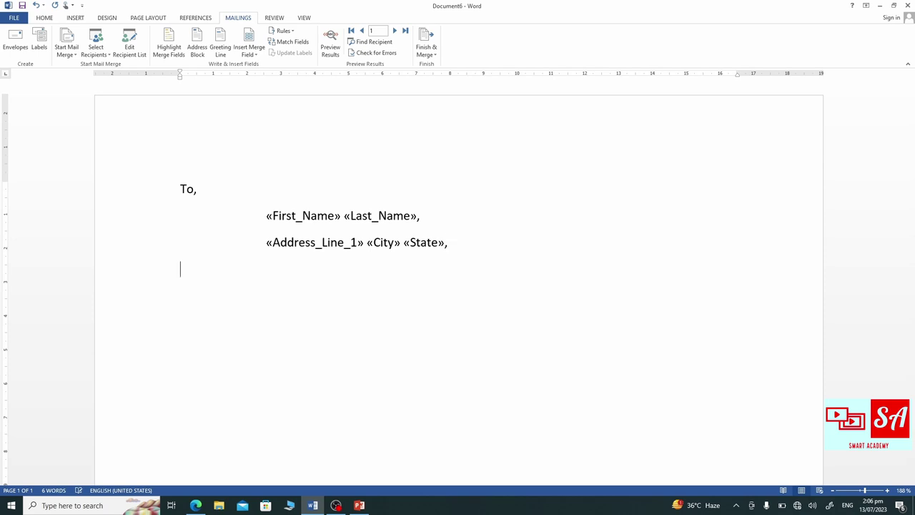
key(Tab)
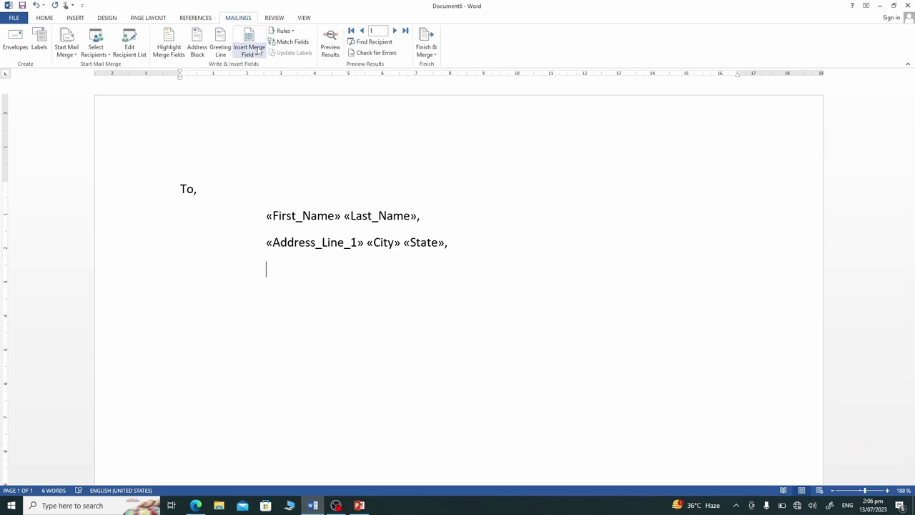
click(259, 54)
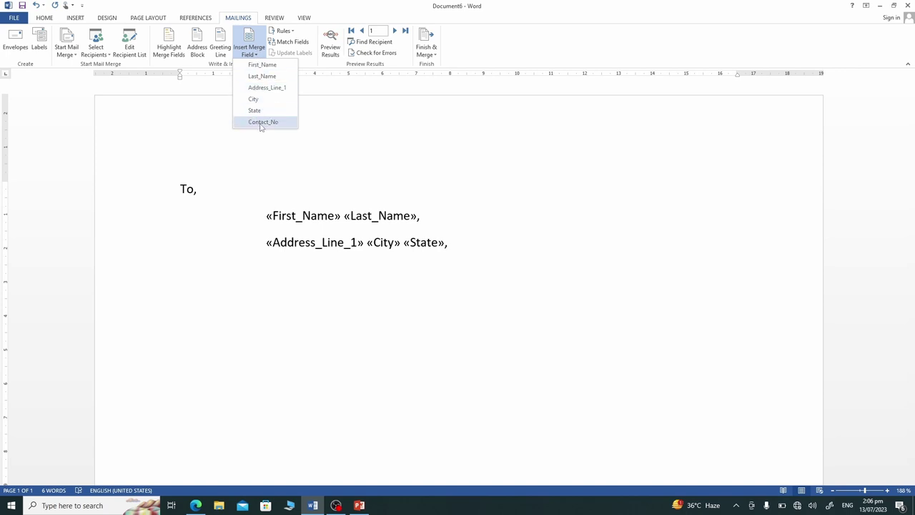
click(262, 122)
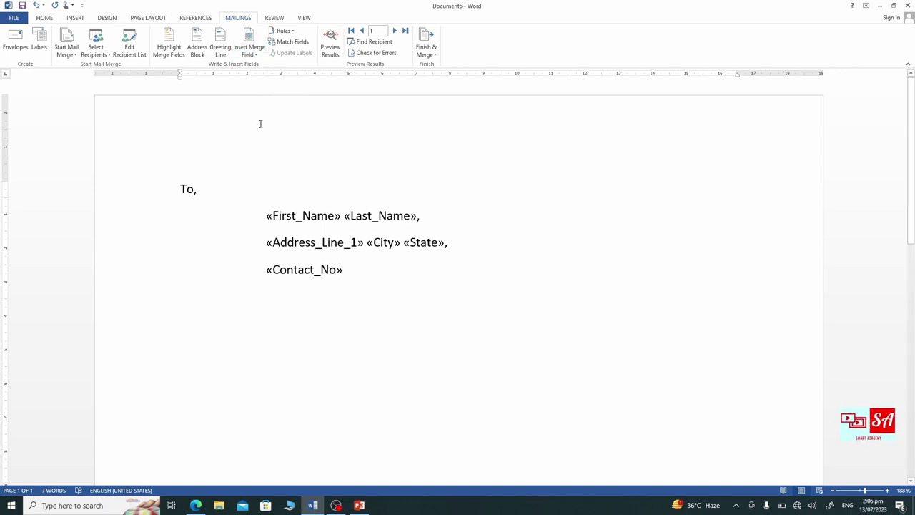
- Add the line 'Subject:- Call for Interview' below the recipient's address block
key(Return)
key(Return)
text(Subject:-)
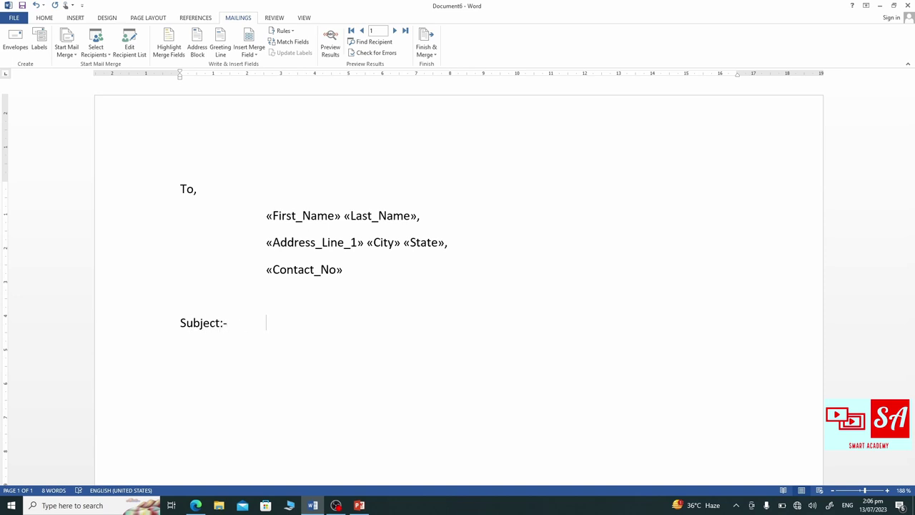
text(Call for In)
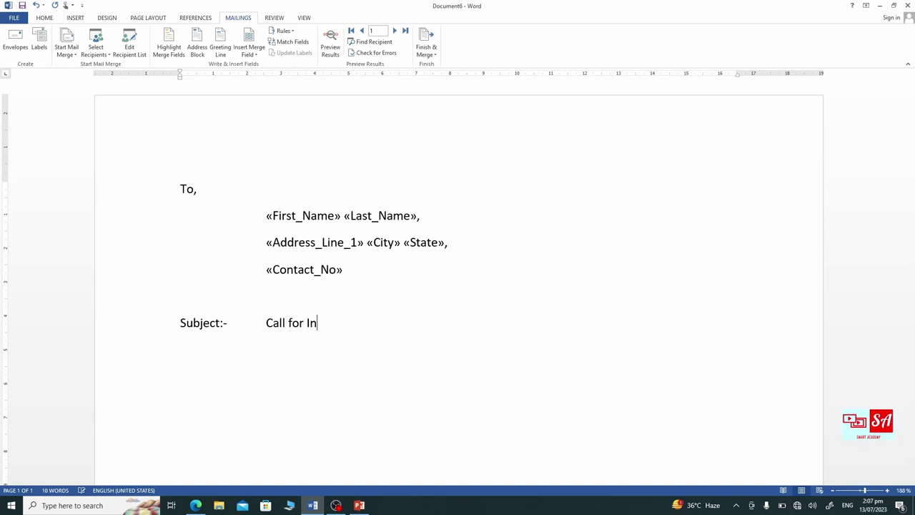
text(terview)
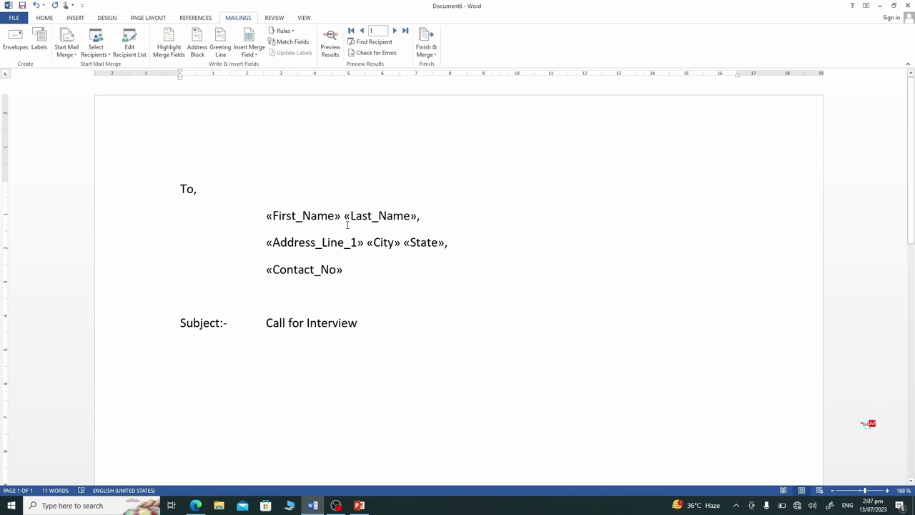
key(Return)
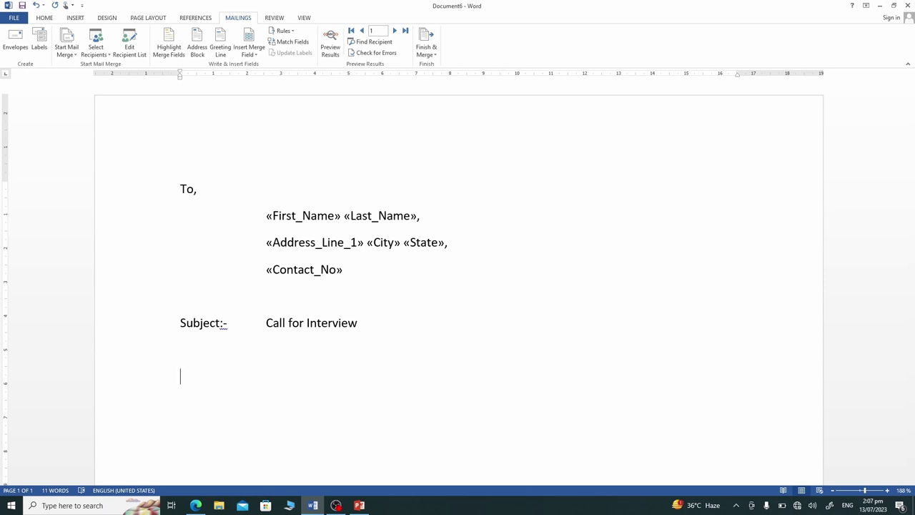
key(BackSpace)
- Generate three =rand() sample paragraphs, then justify them, set 1.5 line spacing and indent first lines
text(=rand )
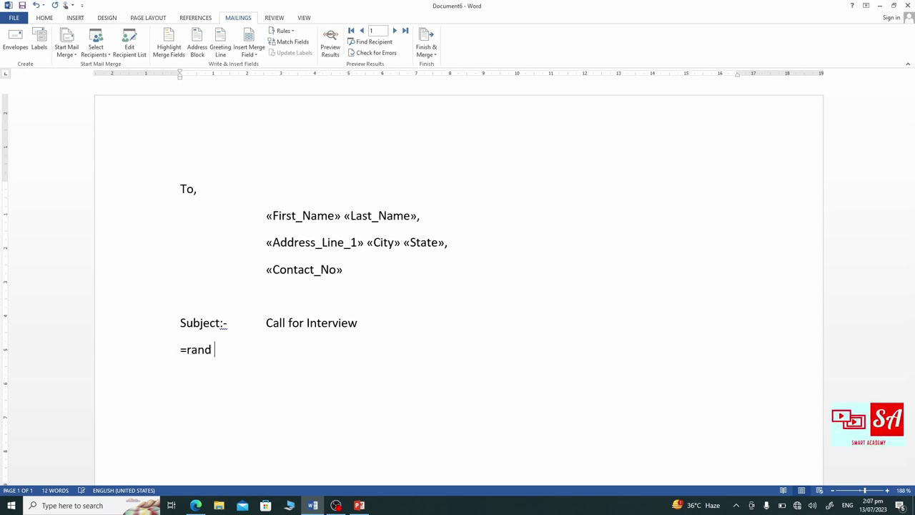
text((3)
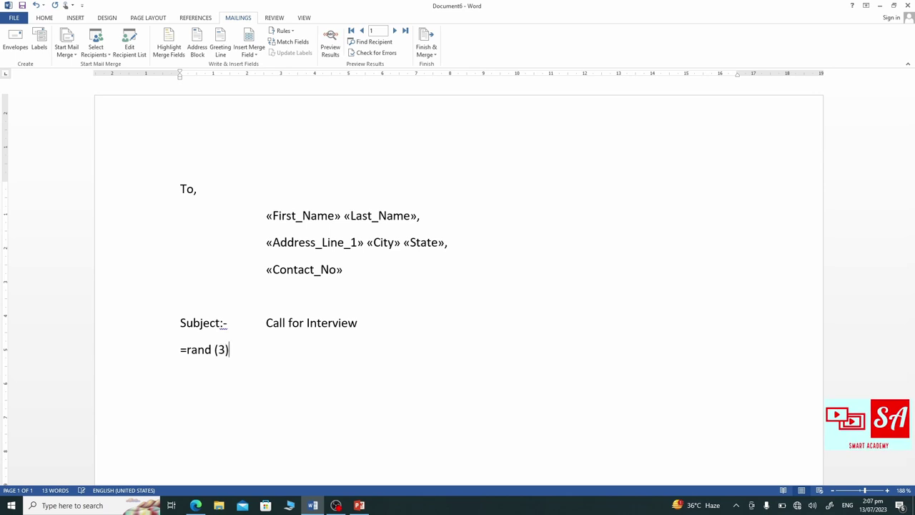
key(Return)
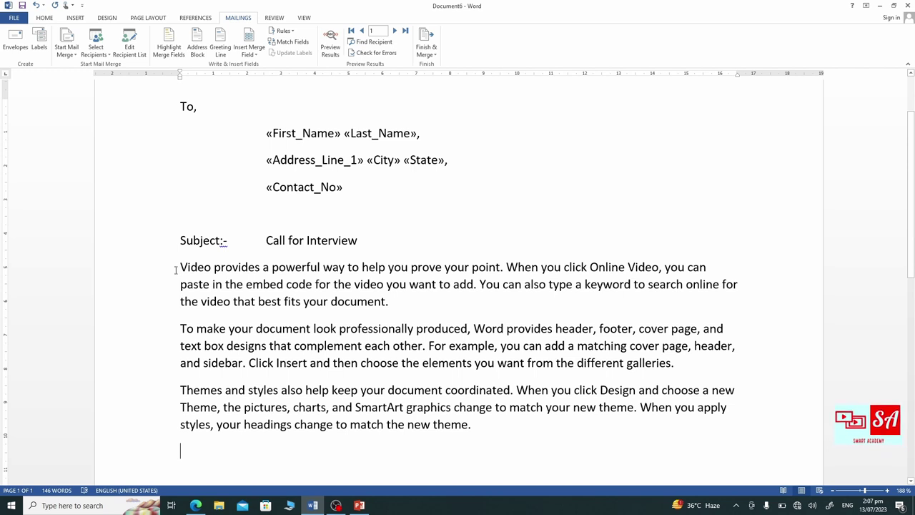
mouse_move(180, 266)
mouse_down()
mouse_move(350, 344)
mouse_move(491, 427)
mouse_up()
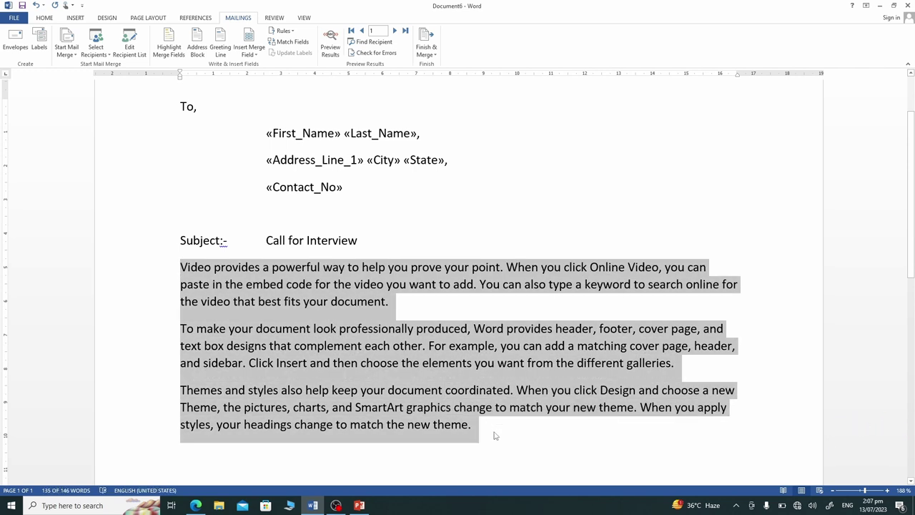
key(ctrl+j)
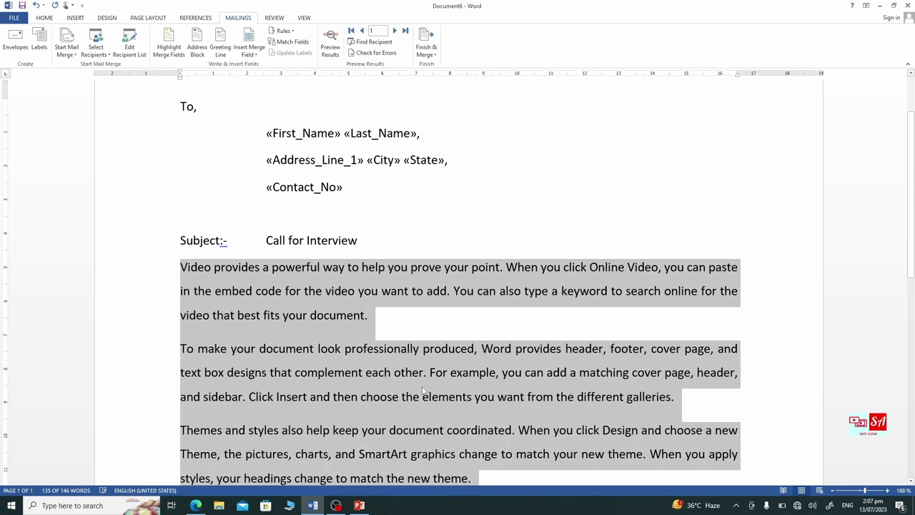
key(ctrl+5)
scroll(422, 386, down, 3)
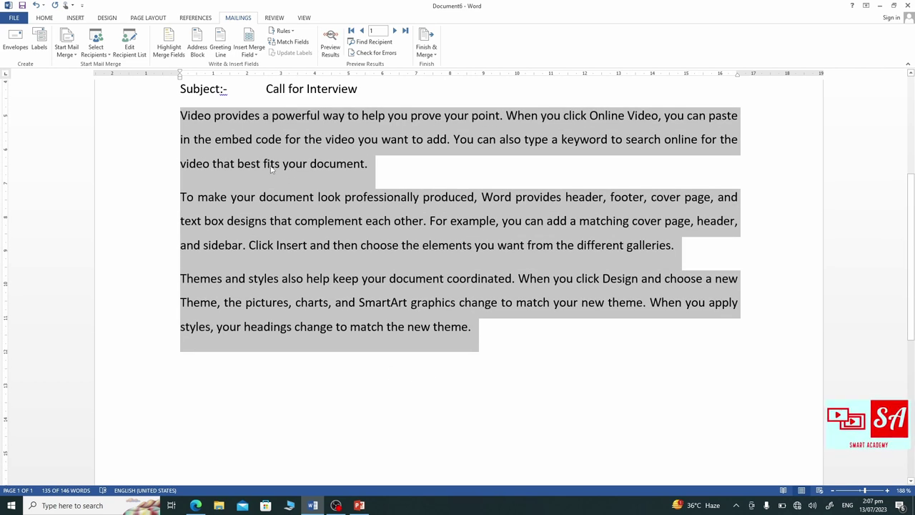
scroll(257, 185, up, 2)
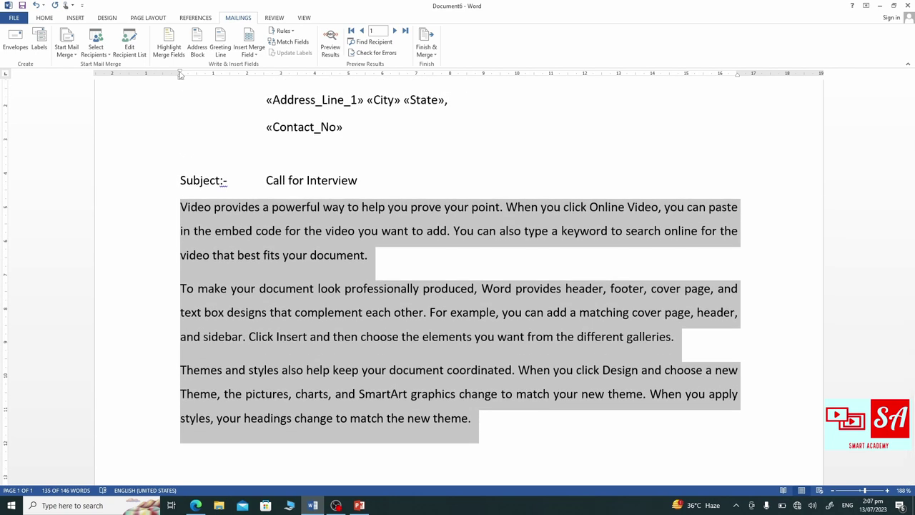
drag(180, 75, 222, 80)
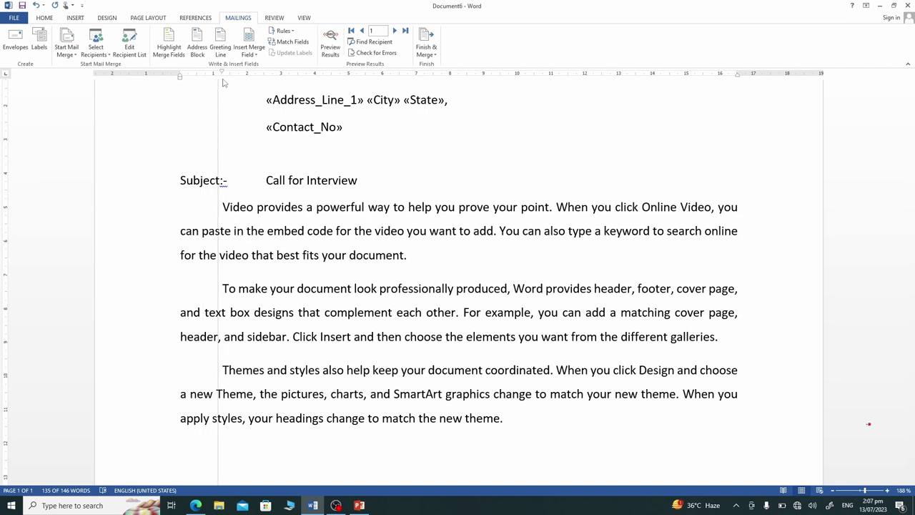
- Add right-aligned signature lines 'Section Officer' and 'Govt. of Khyber Pakhtunkhwa' after the body text
click(542, 442)
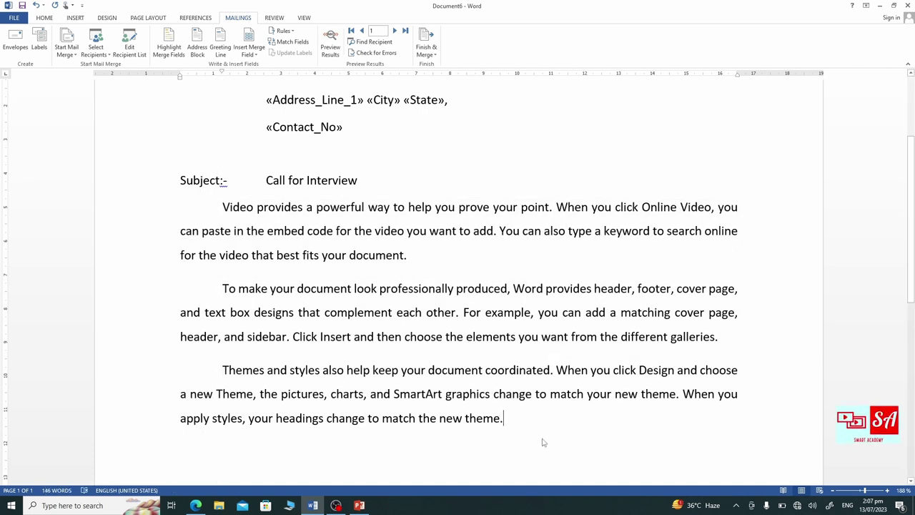
key(Return)
key(Return)
text(Section Officer)
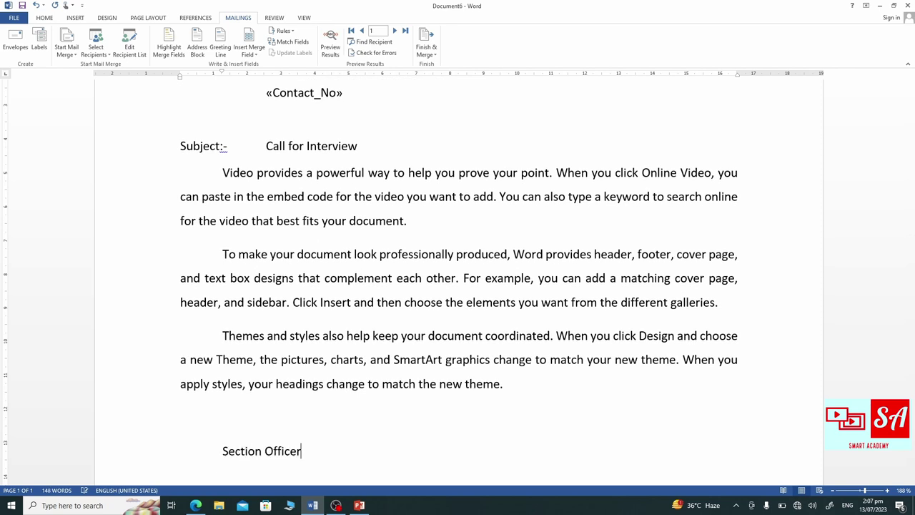
text(Officer)
key(Return)
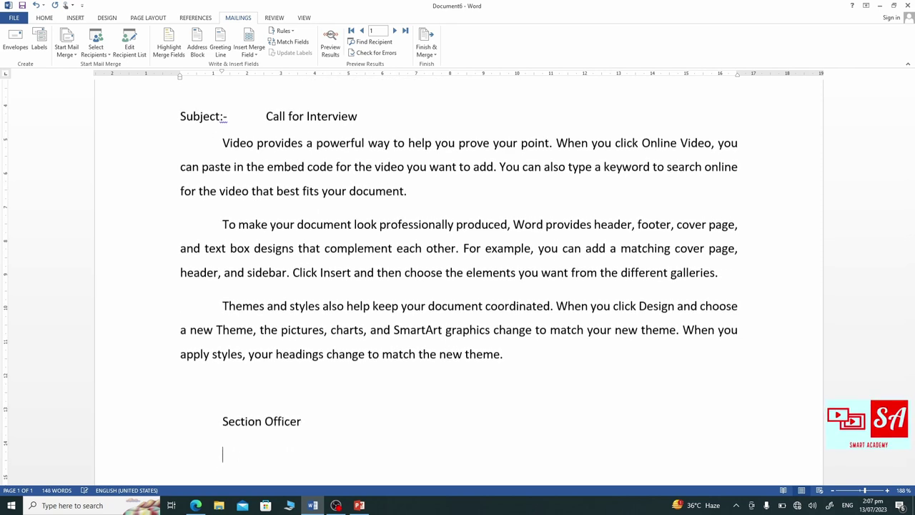
text(Govt. of K)
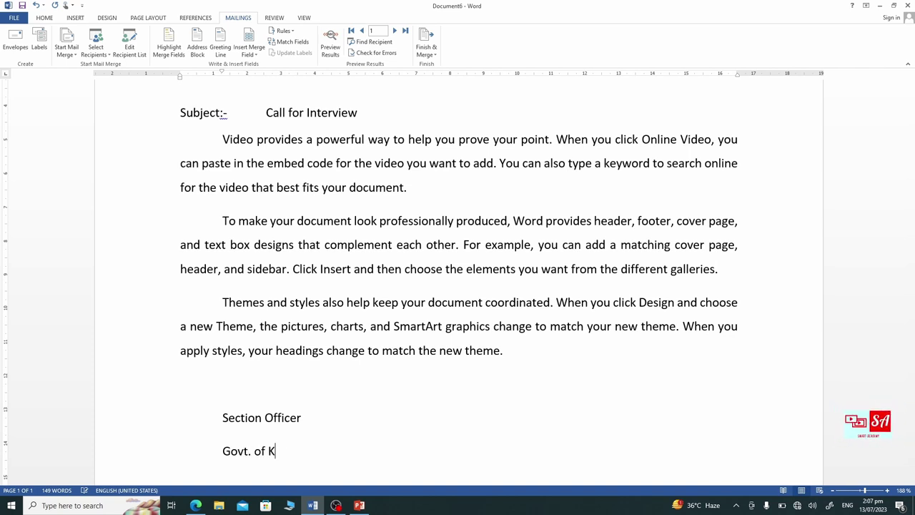
text(hyber Paknhtunkh)
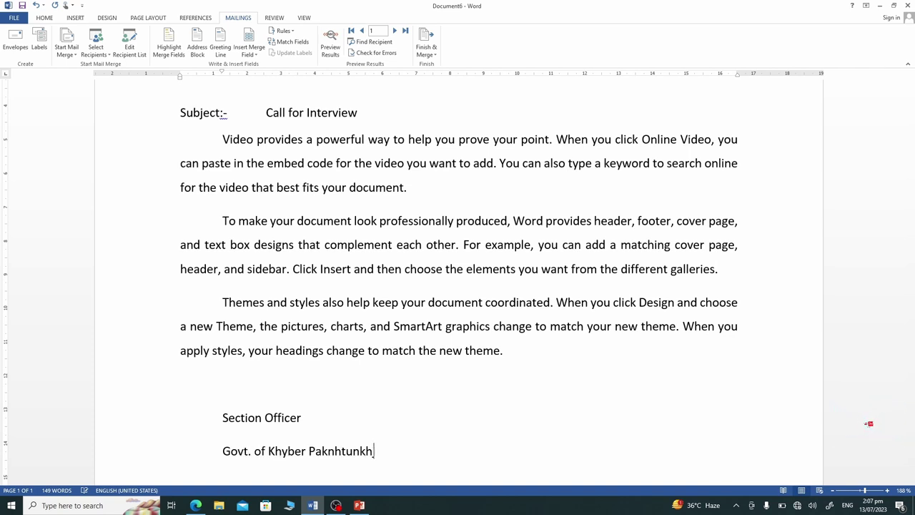
text(j)
click(223, 422)
drag(224, 422, 408, 462)
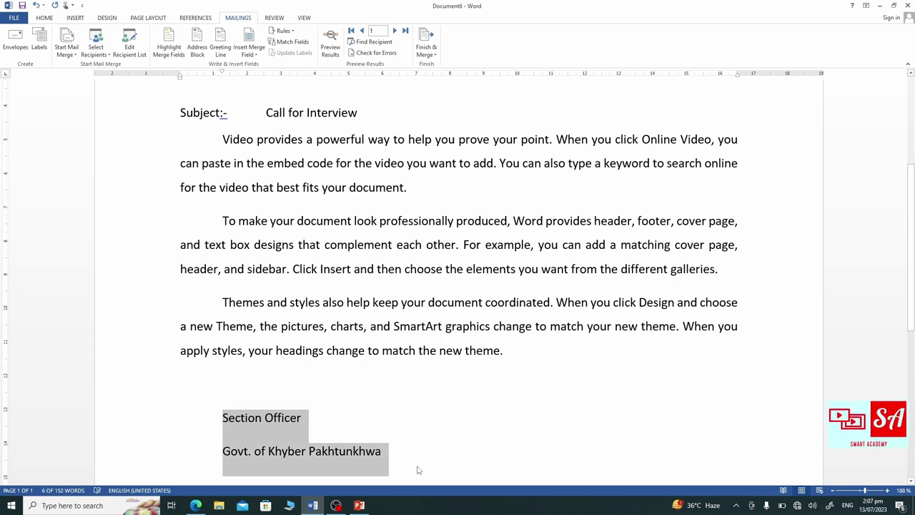
key(ctrl+r)
- Choose Finish & Merge > Edit Individual Documents to open the Merge to New Document dialog
scroll(416, 317, up, 2)
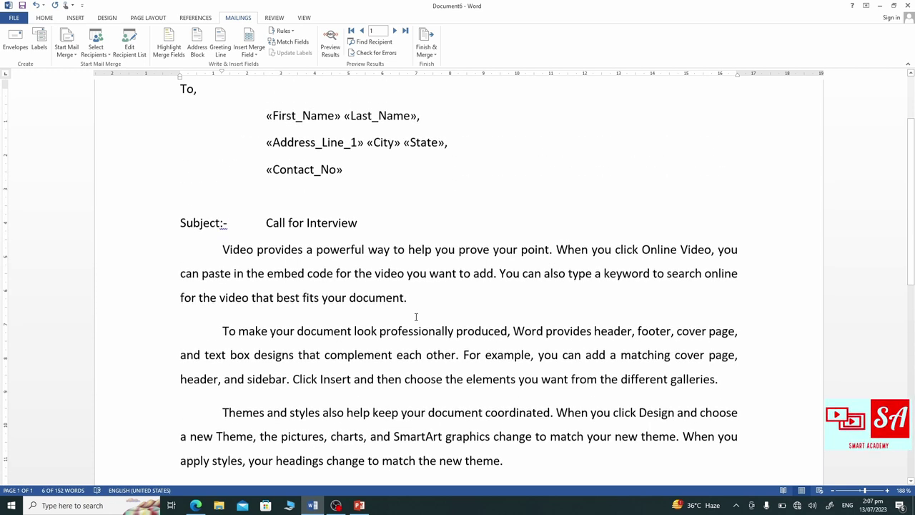
scroll(415, 317, up, 1)
scroll(415, 317, up, 1)
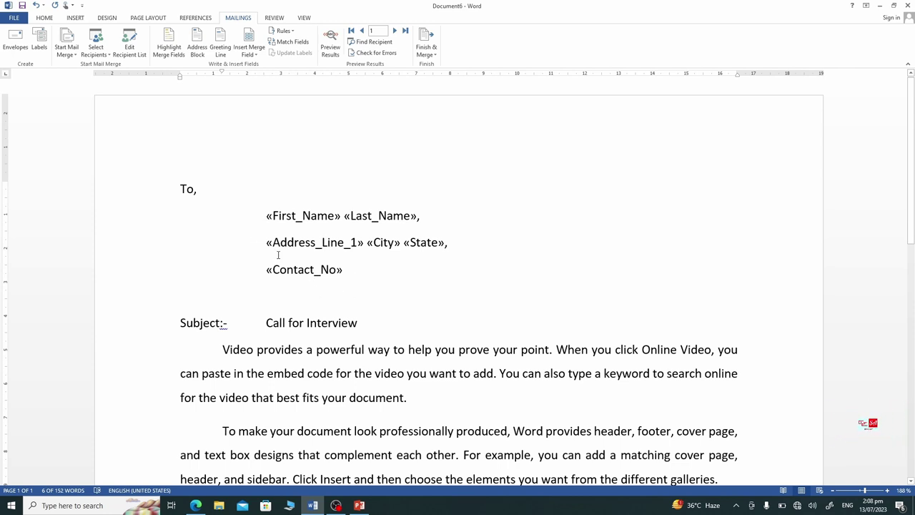
click(359, 273)
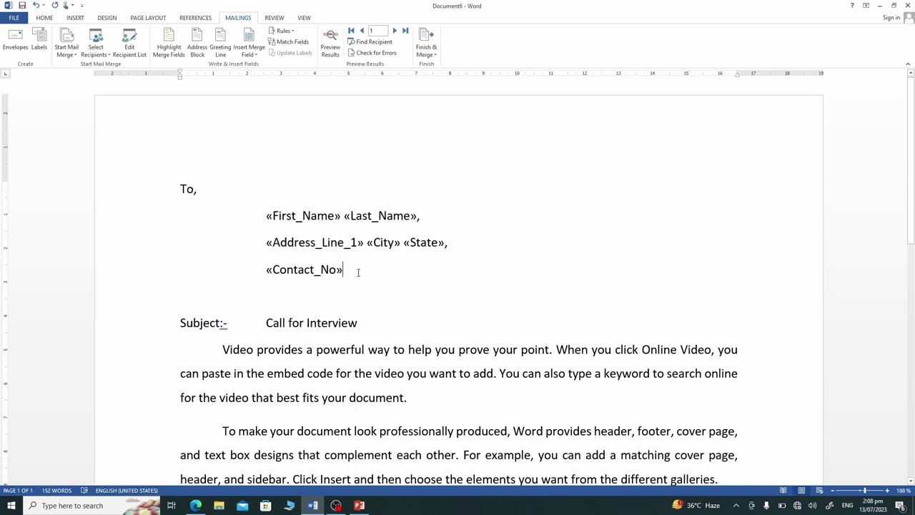
click(431, 56)
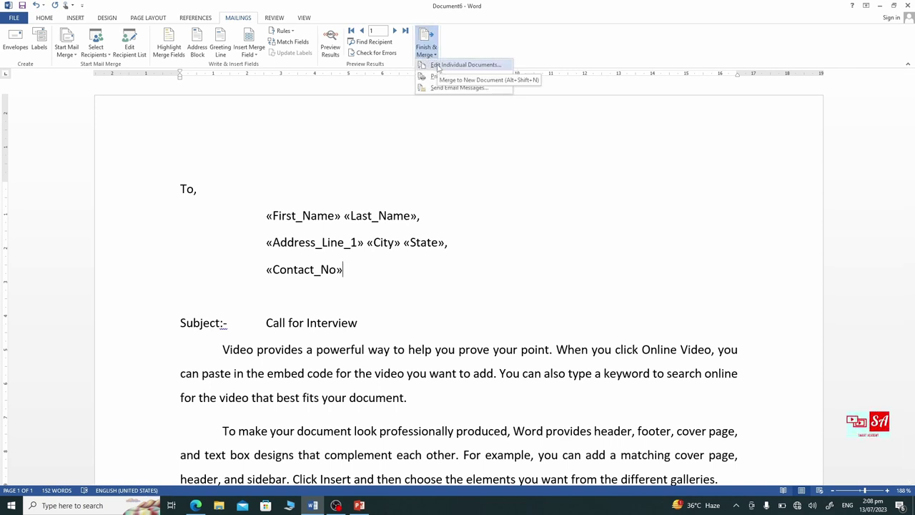
click(438, 66)
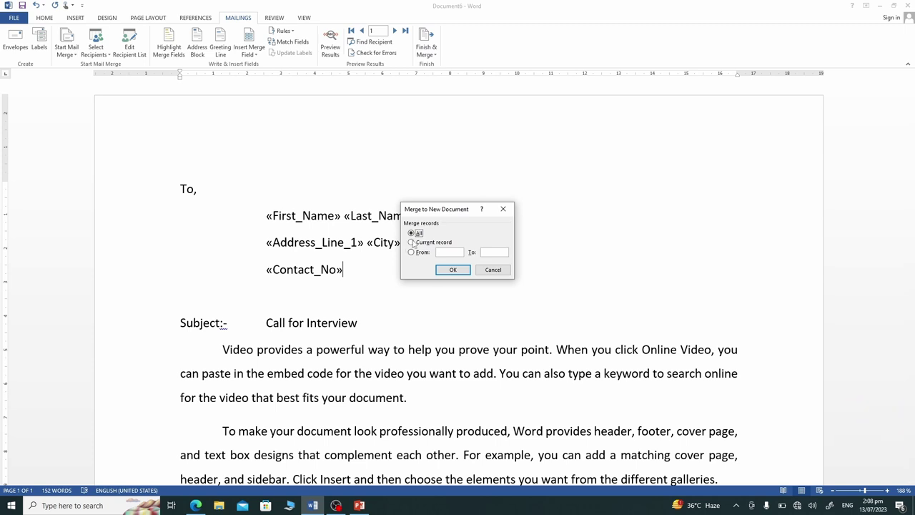
- Merge all records into Letters2 and scroll through the three recipients' letters
click(452, 269)
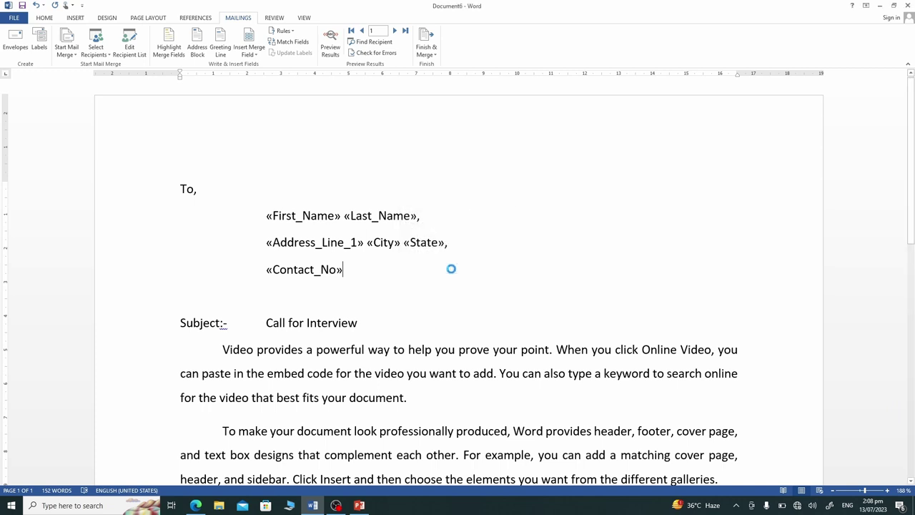
scroll(452, 269, down, 1)
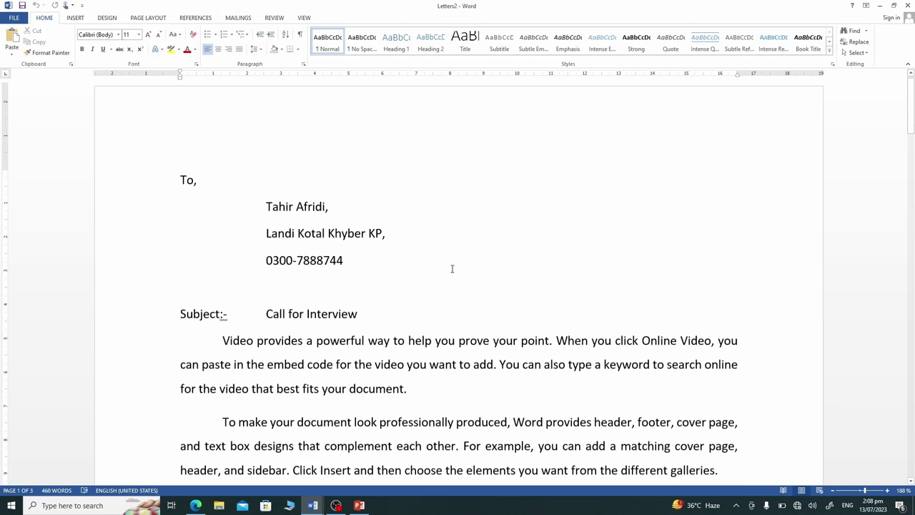
scroll(452, 269, down, 1)
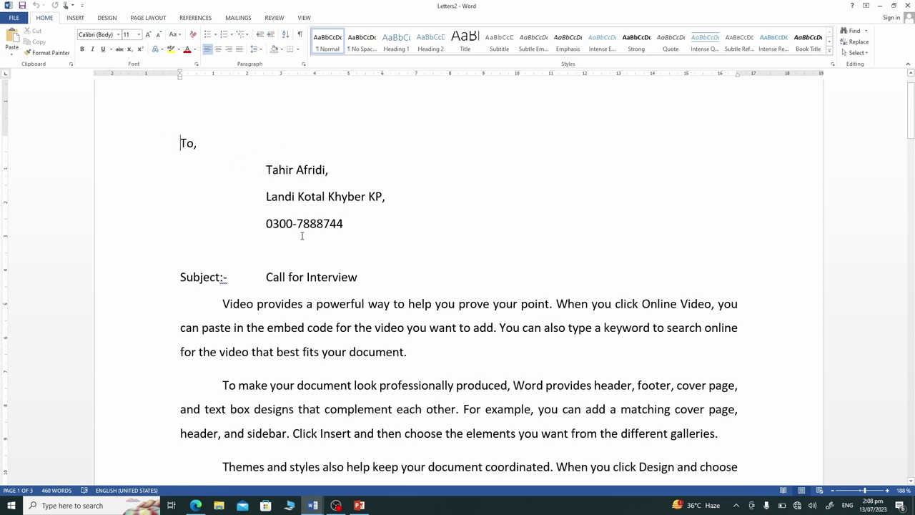
scroll(302, 236, down, 5)
scroll(301, 236, down, 2)
scroll(302, 236, down, 6)
scroll(302, 236, down, 2)
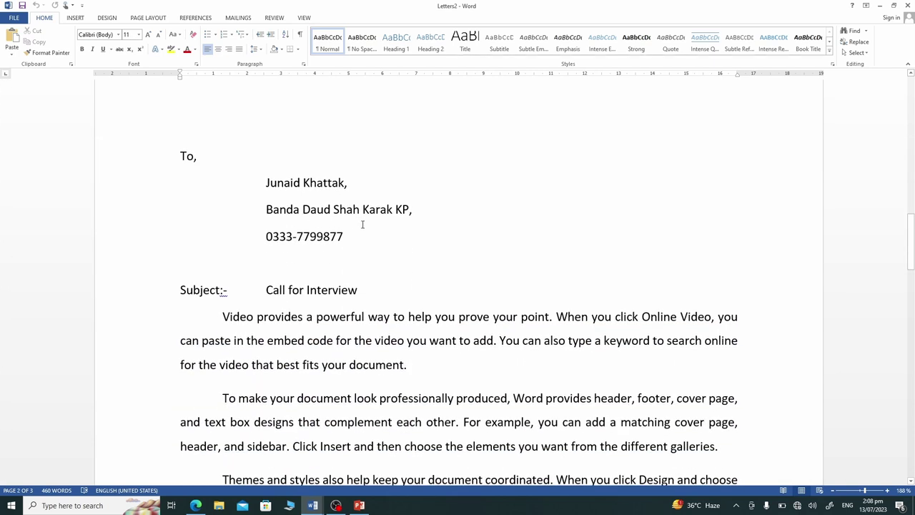
scroll(362, 225, down, 2)
scroll(363, 224, down, 1)
scroll(362, 224, down, 3)
scroll(363, 225, down, 1)
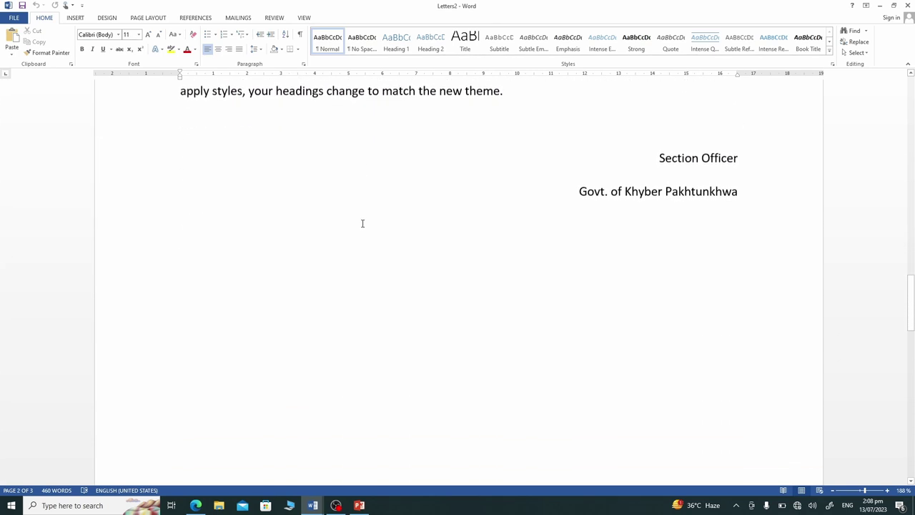
scroll(363, 223, down, 3)
scroll(363, 223, down, 4)
scroll(363, 224, down, 6)
scroll(362, 224, down, 3)
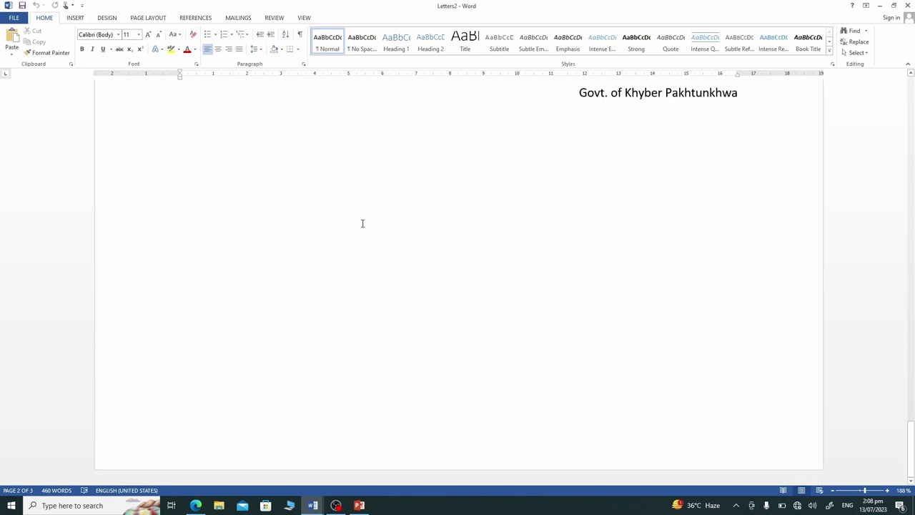
scroll(362, 224, up, 5)
scroll(363, 223, up, 6)
scroll(363, 224, up, 3)
scroll(362, 224, up, 4)
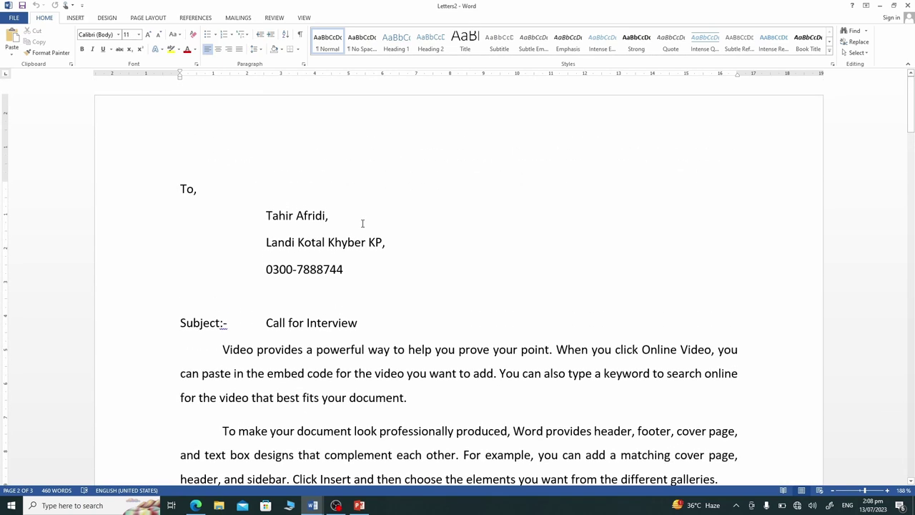